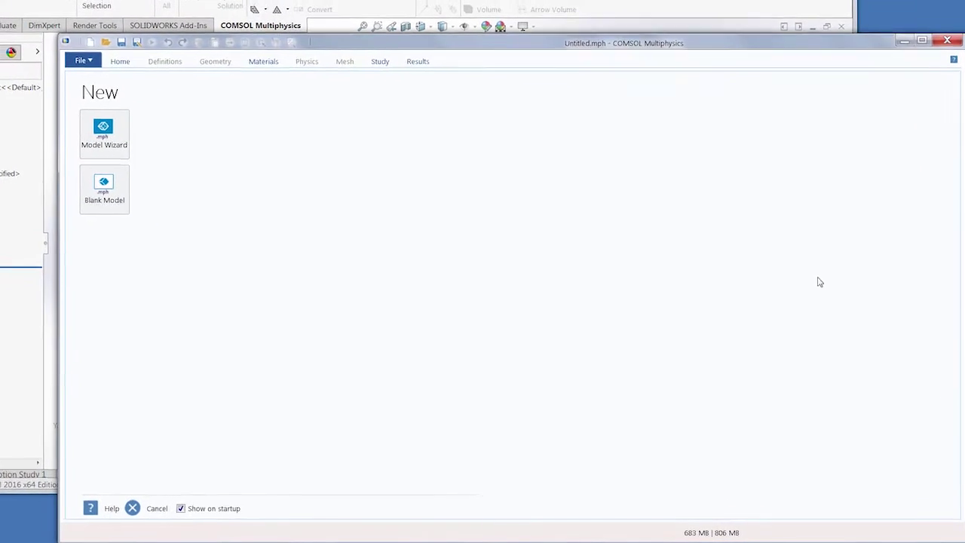
Create a blank model and add a 3D component to it.
{"action": "left_click", "coordinate": [123, 195]}
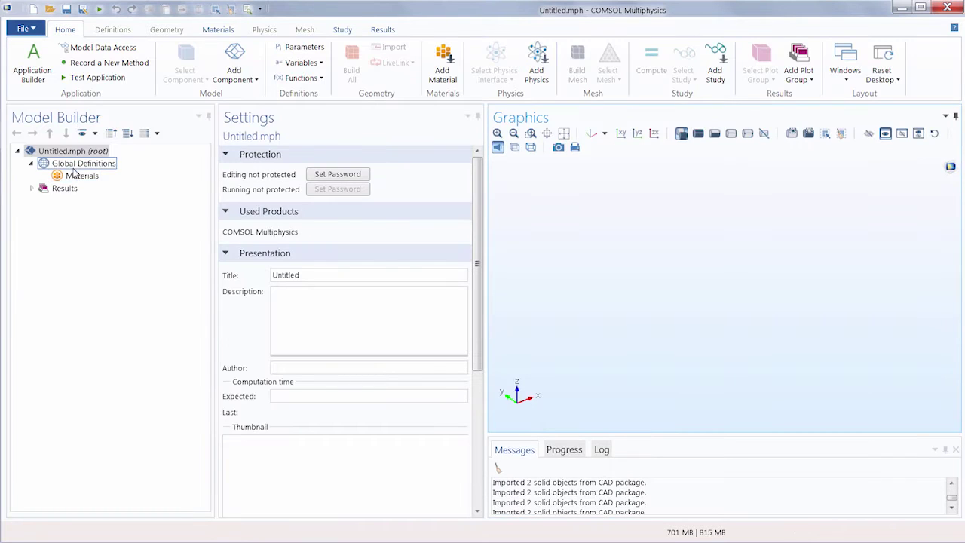
{"action": "left_click", "coordinate": [234, 75]}
{"action": "left_click", "coordinate": [238, 95]}
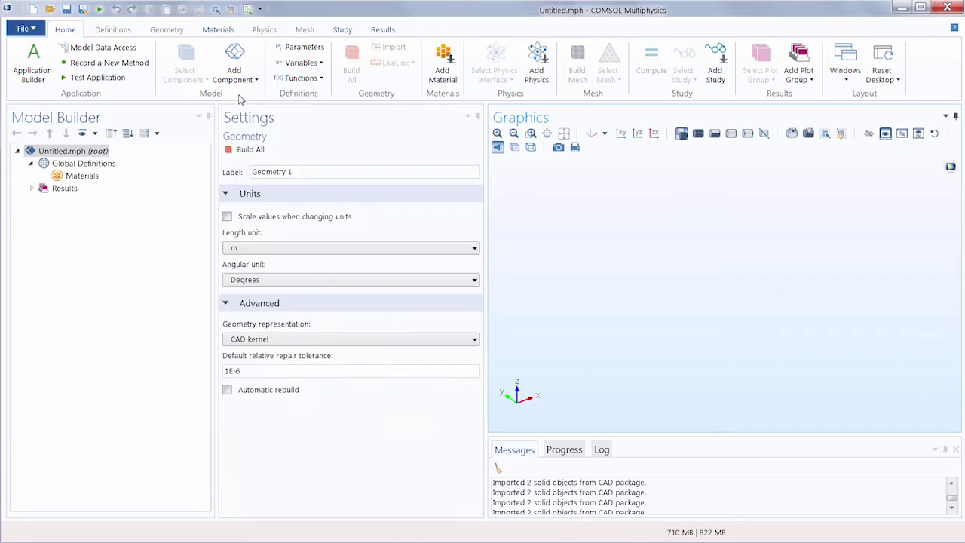
Add a LiveLink for SOLIDWORKS node to the component's geometry and synchronize it with the open wrench part.
{"action": "left_click", "coordinate": [390, 63]}
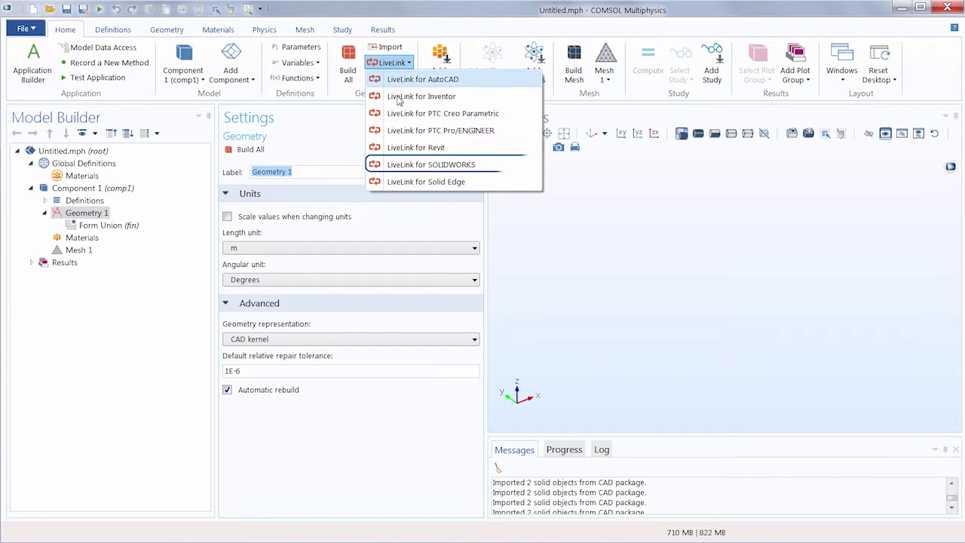
{"action": "left_click", "coordinate": [415, 163]}
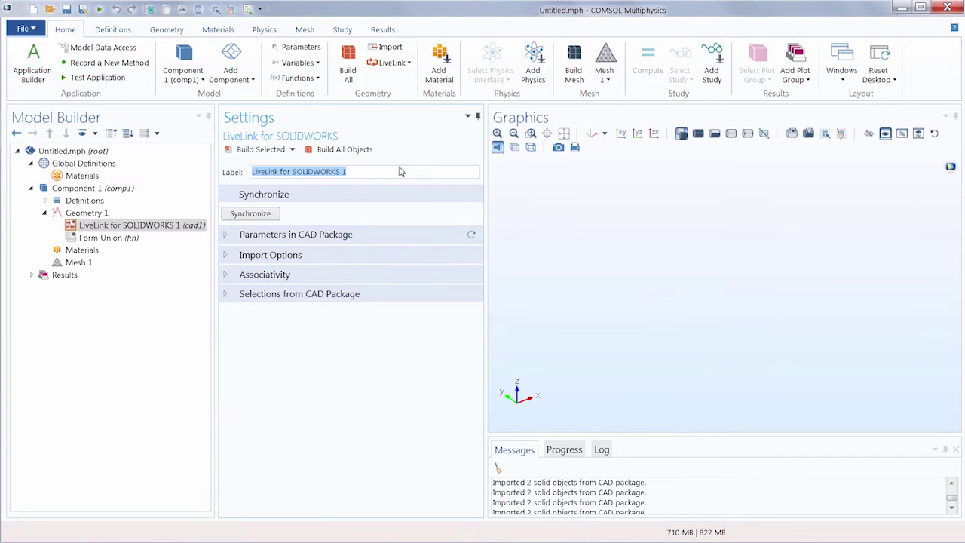
{"action": "left_click", "coordinate": [267, 217]}
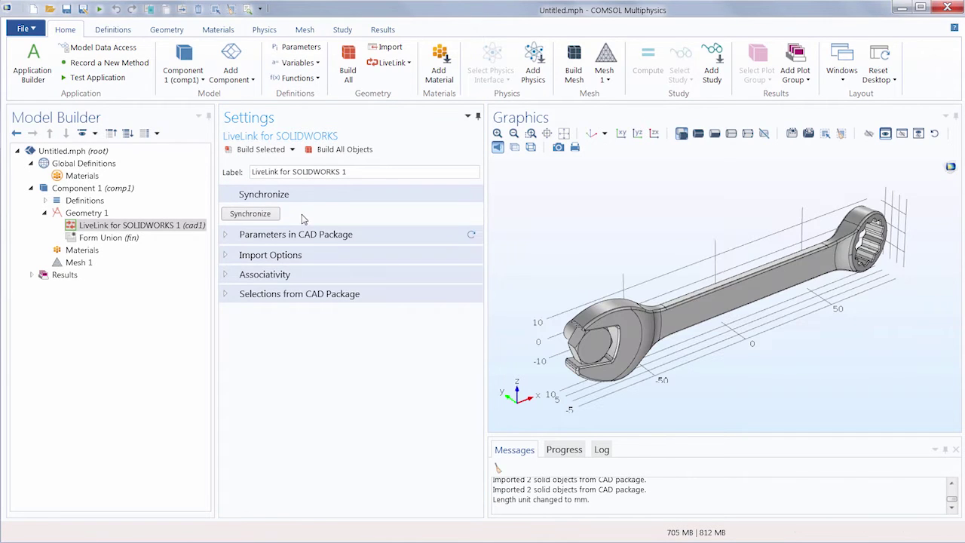
{"action": "mouse_move", "coordinate": [593, 266]}
{"action": "left_mouse_down"}
{"action": "mouse_move", "coordinate": [575, 287]}
{"action": "mouse_move", "coordinate": [613, 256]}
{"action": "mouse_move", "coordinate": [590, 254]}
{"action": "mouse_move", "coordinate": [592, 269]}
{"action": "mouse_move", "coordinate": [604, 258]}
{"action": "left_mouse_up"}
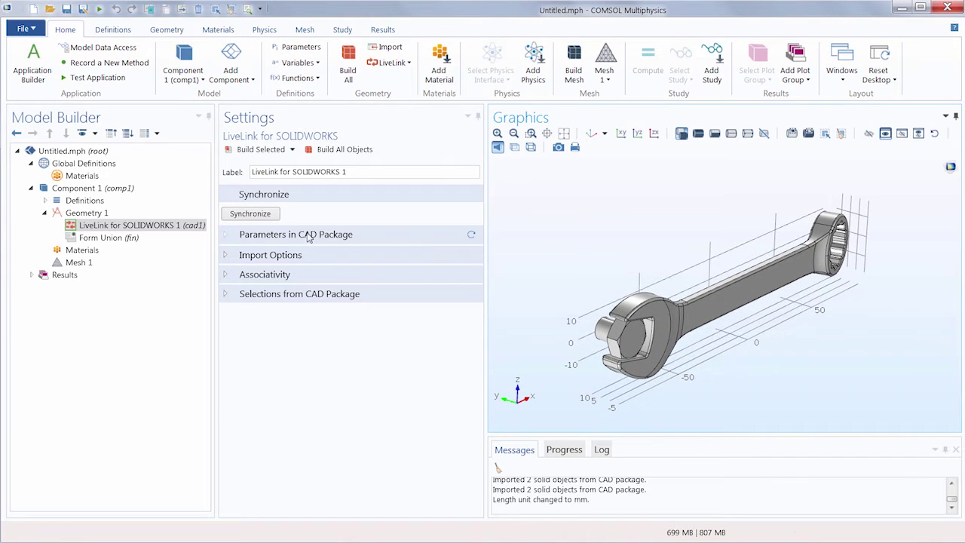
Show the node's CAD package parameters, then switch to SOLIDWORKS and add equation variable W to the COMSOL parameter selection.
{"action": "left_click", "coordinate": [265, 235]}
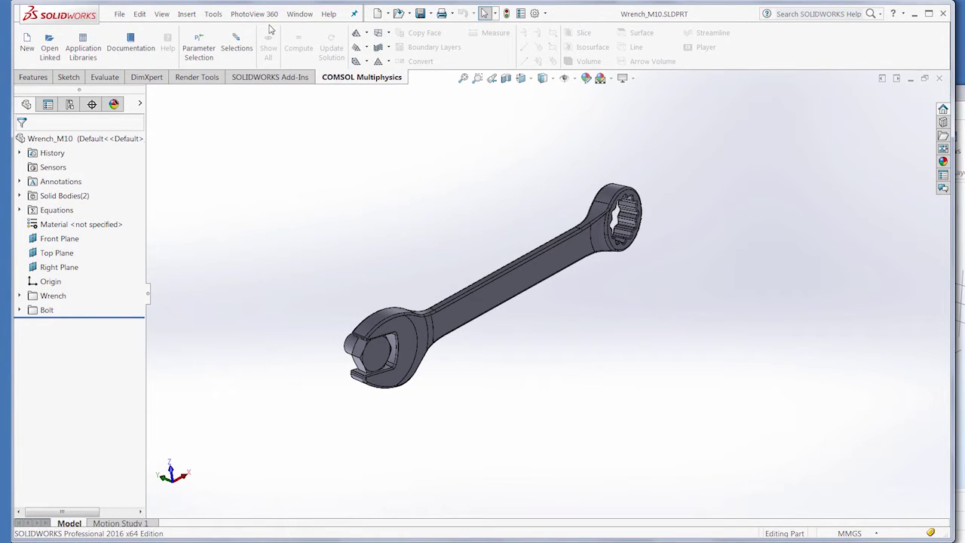
{"action": "left_click", "coordinate": [205, 62]}
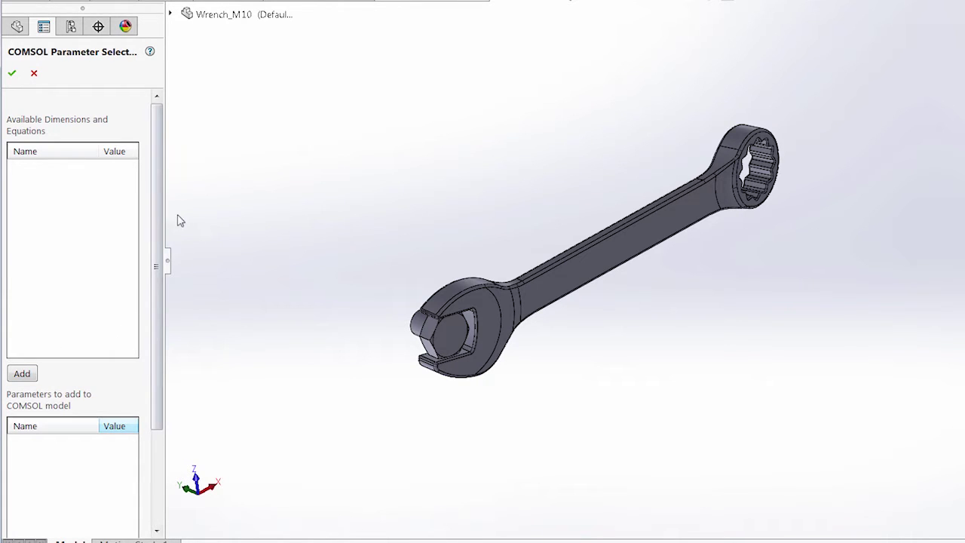
{"action": "left_click", "coordinate": [170, 14]}
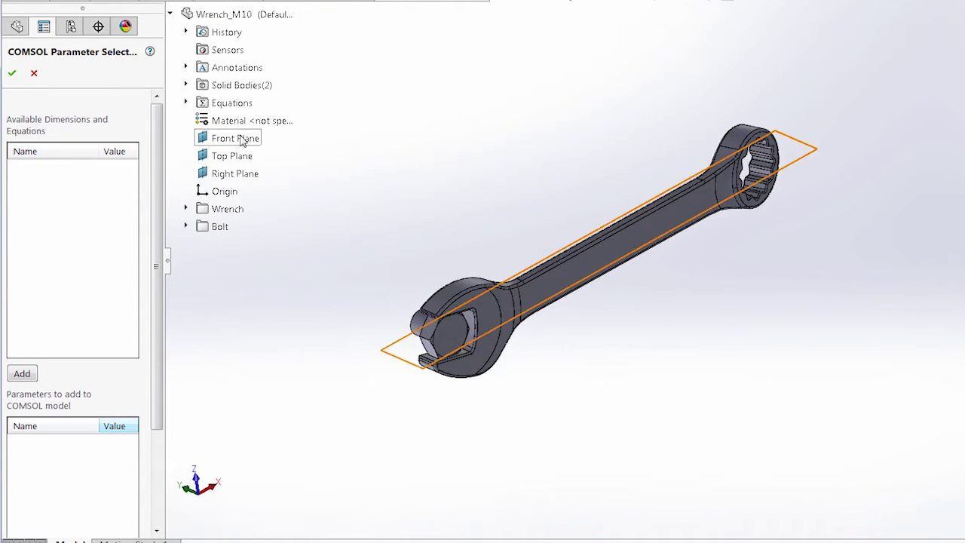
{"action": "left_click", "coordinate": [224, 104]}
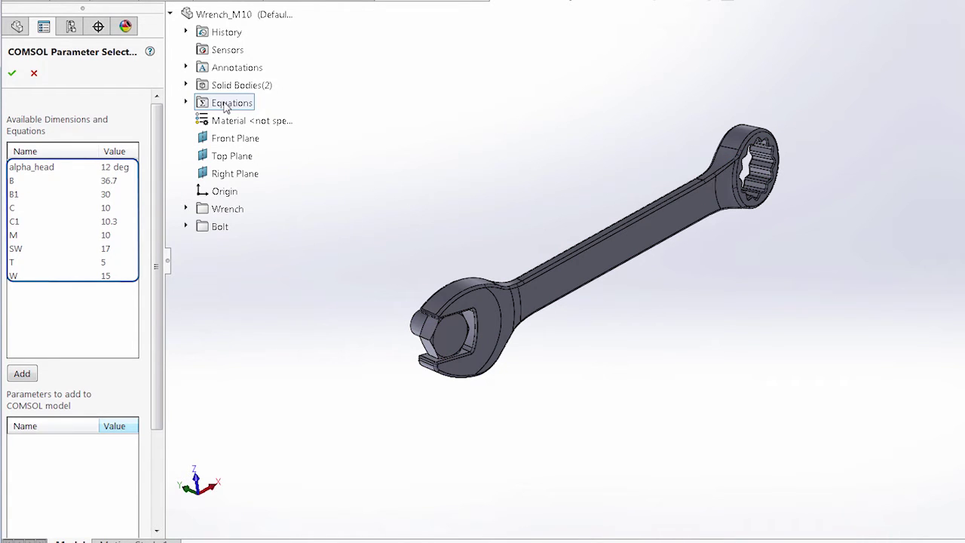
{"action": "left_click", "coordinate": [48, 278]}
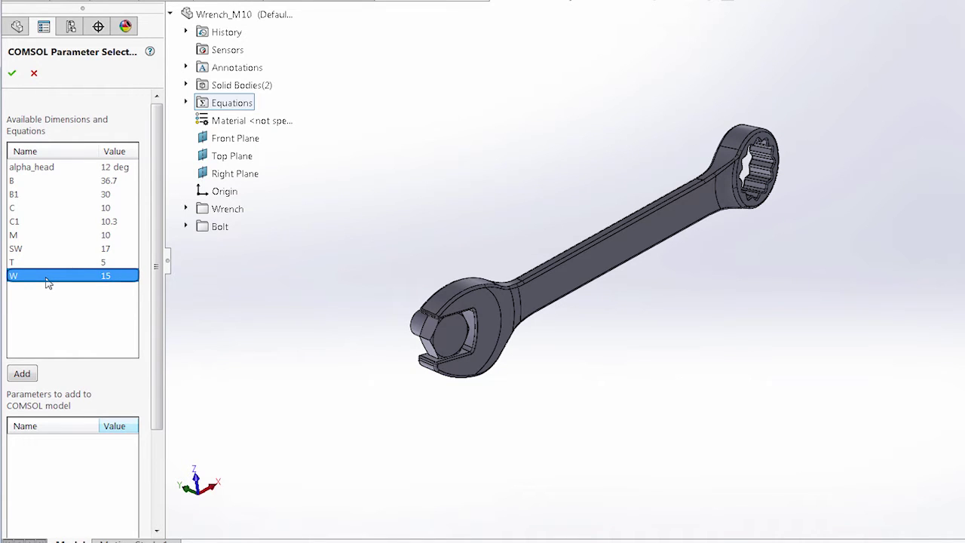
{"action": "left_click", "coordinate": [22, 373]}
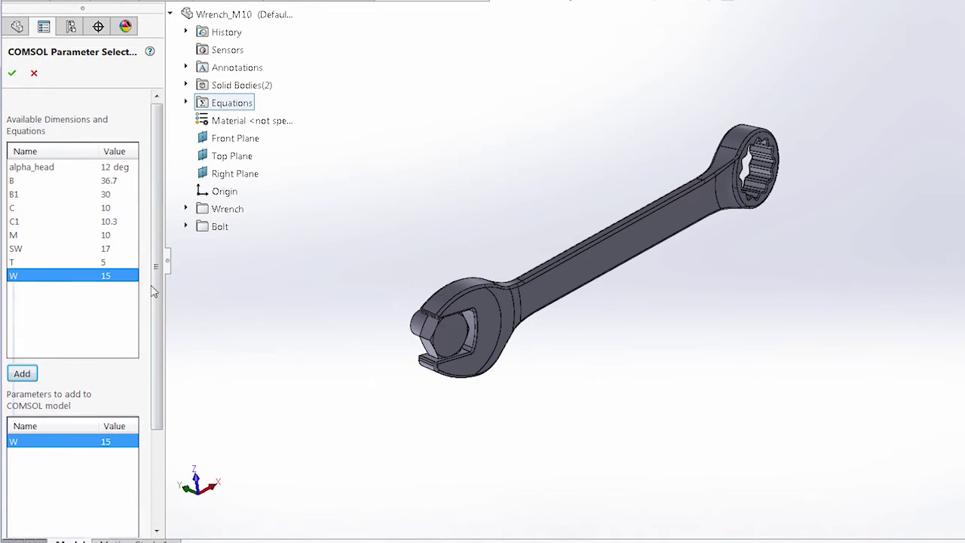
Add the wrench's overall length dimension, D1@Sketch4 from the Wrench folder, to the parameters for the COMSOL model.
{"action": "left_click", "coordinate": [186, 209]}
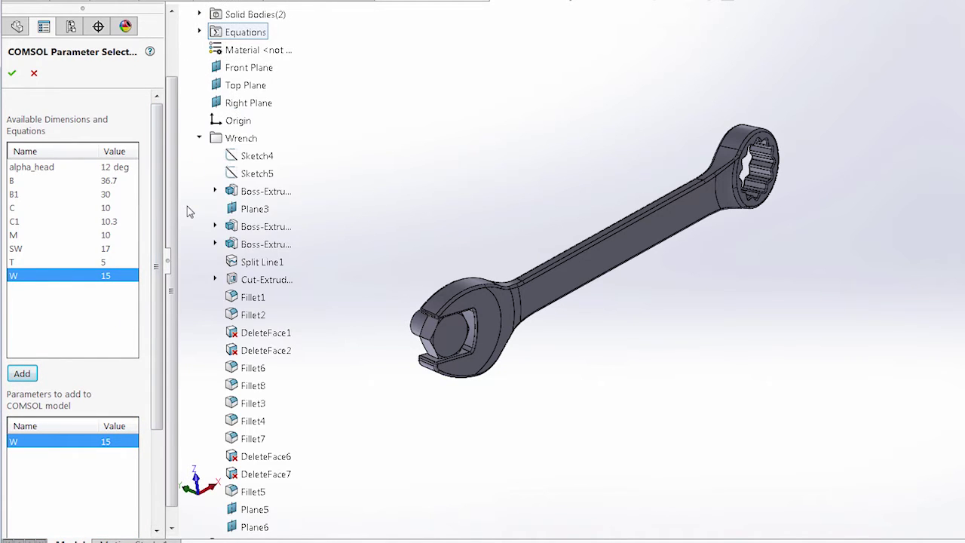
{"action": "left_click", "coordinate": [257, 156]}
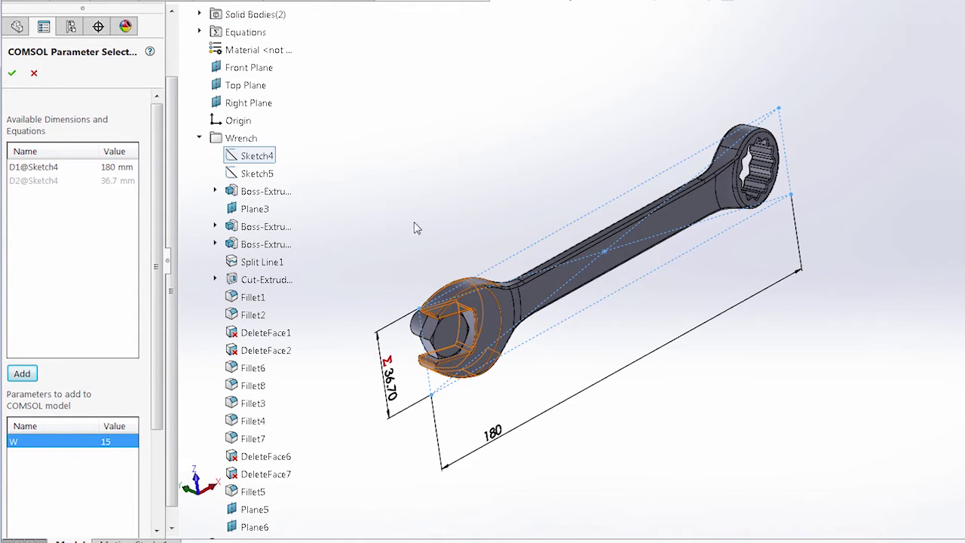
{"action": "middle_click_drag", "start_coordinate": [416, 226], "coordinate": [349, 121]}
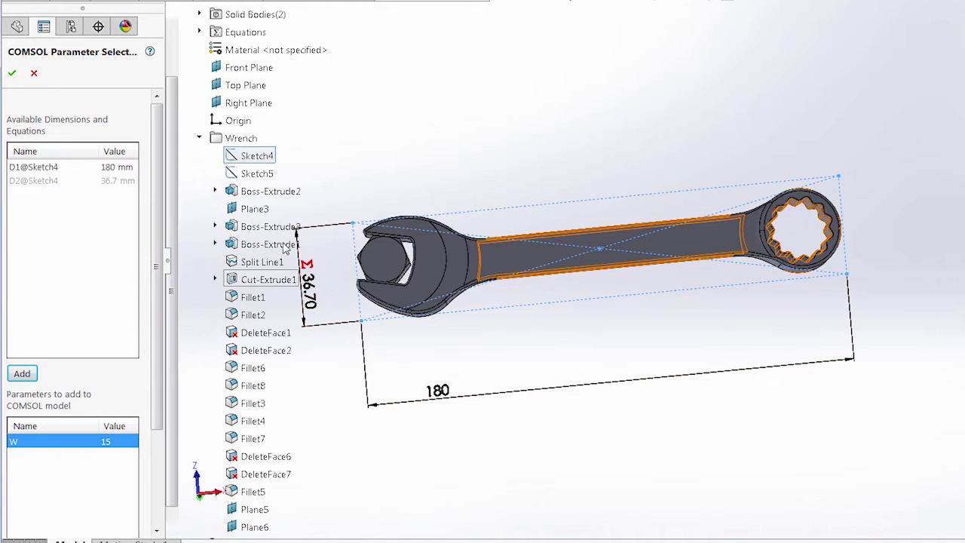
{"action": "mouse_move", "coordinate": [55, 186]}
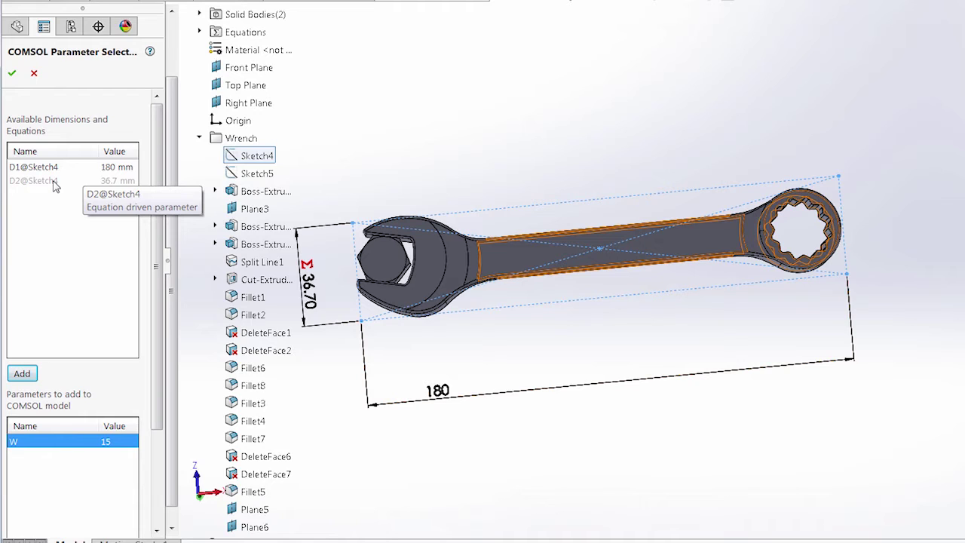
{"action": "left_click", "coordinate": [52, 167]}
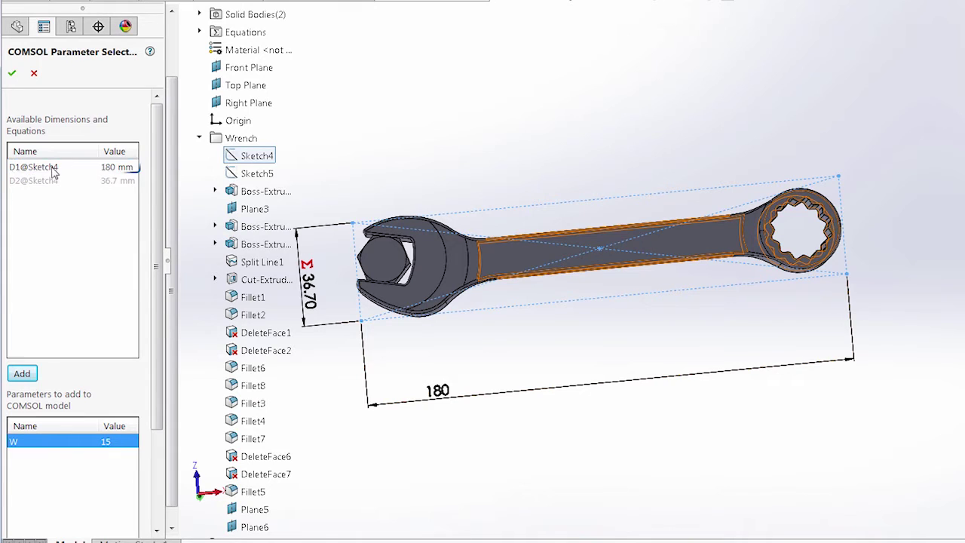
{"action": "left_click", "coordinate": [53, 169]}
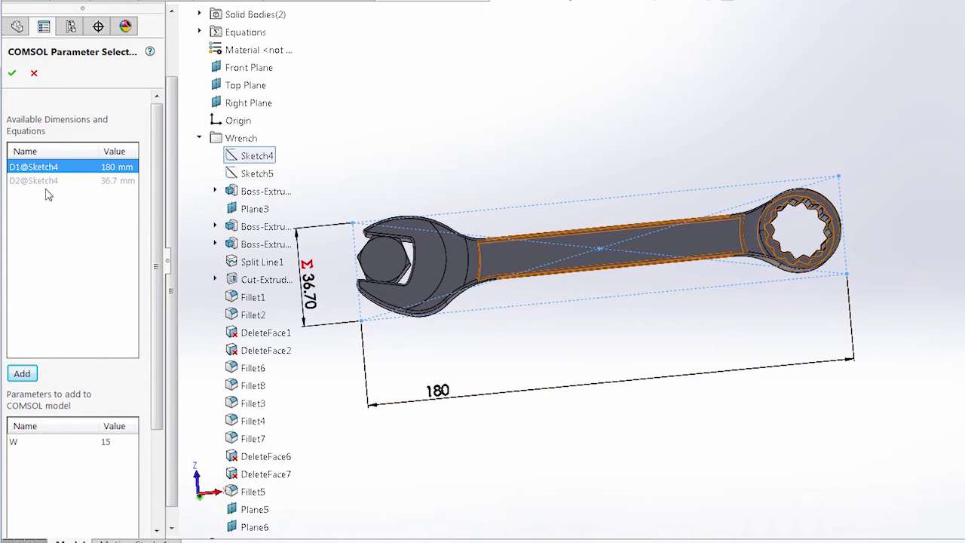
{"action": "left_click", "coordinate": [24, 372]}
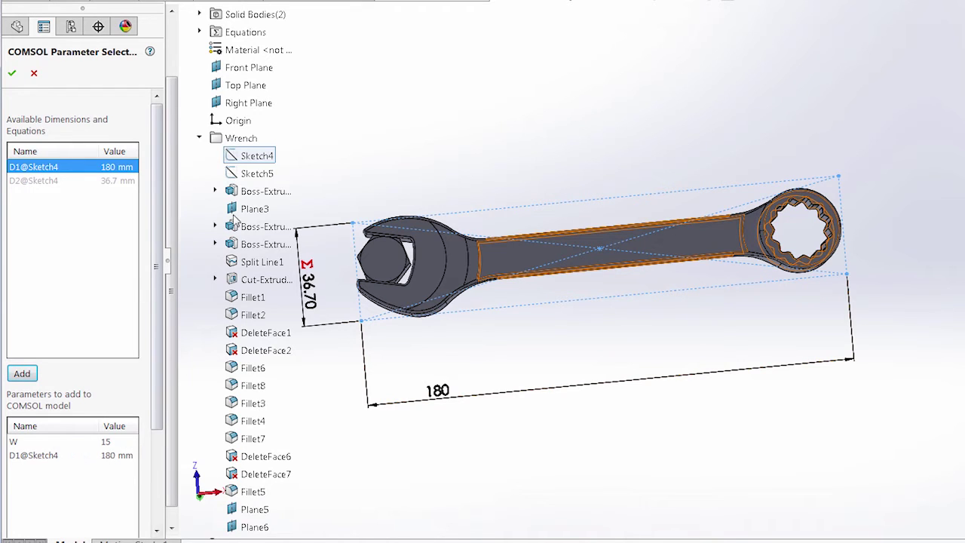
Add the ring end's angle dimension, D1@Sketch5, to the parameters for the COMSOL model and accept the parameter selection.
{"action": "left_click", "coordinate": [260, 174]}
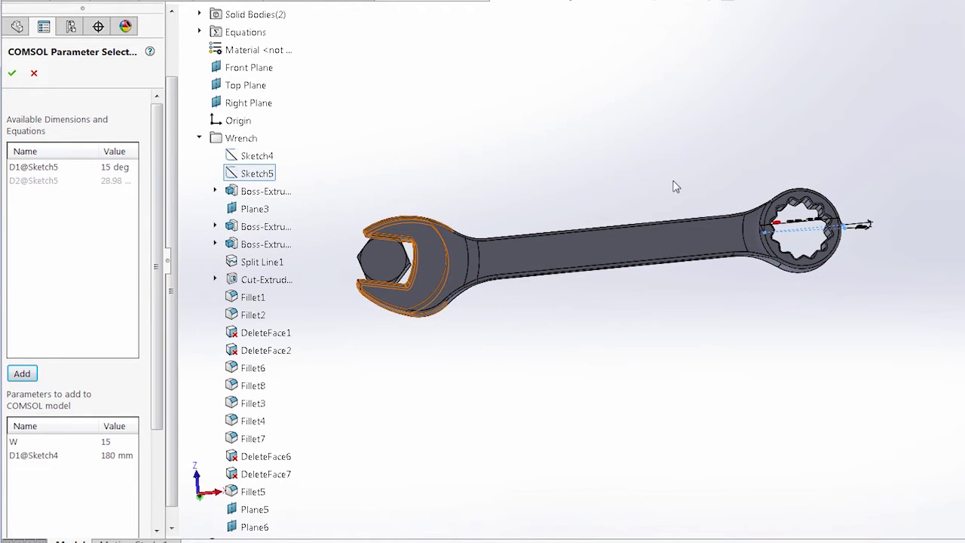
{"action": "middle_click_drag", "start_coordinate": [674, 186], "coordinate": [737, 405]}
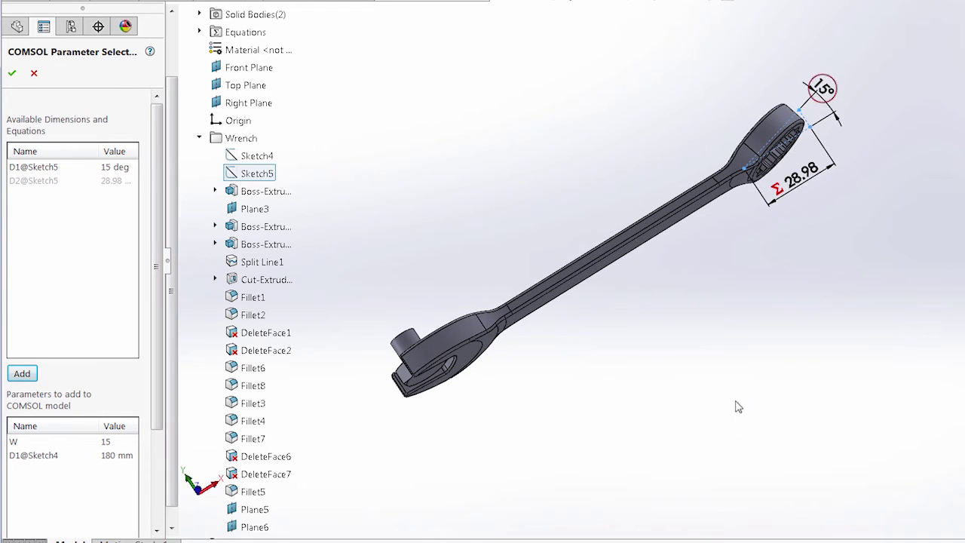
{"action": "left_click", "coordinate": [824, 97]}
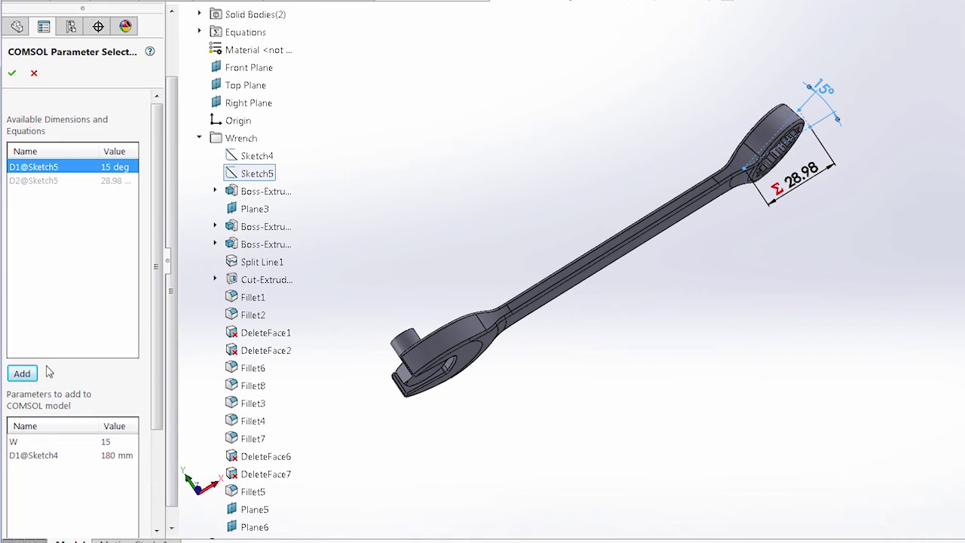
{"action": "left_click", "coordinate": [22, 373]}
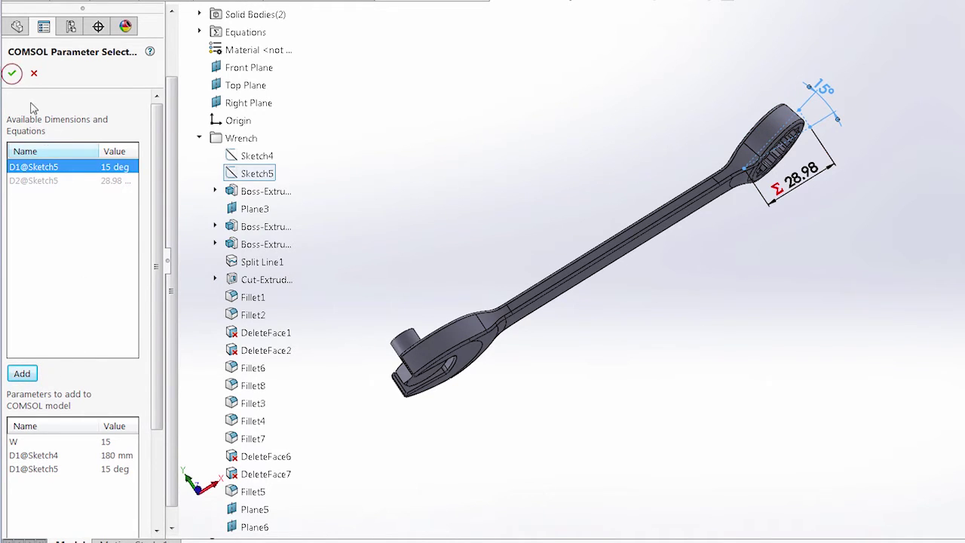
{"action": "left_click", "coordinate": [12, 73]}
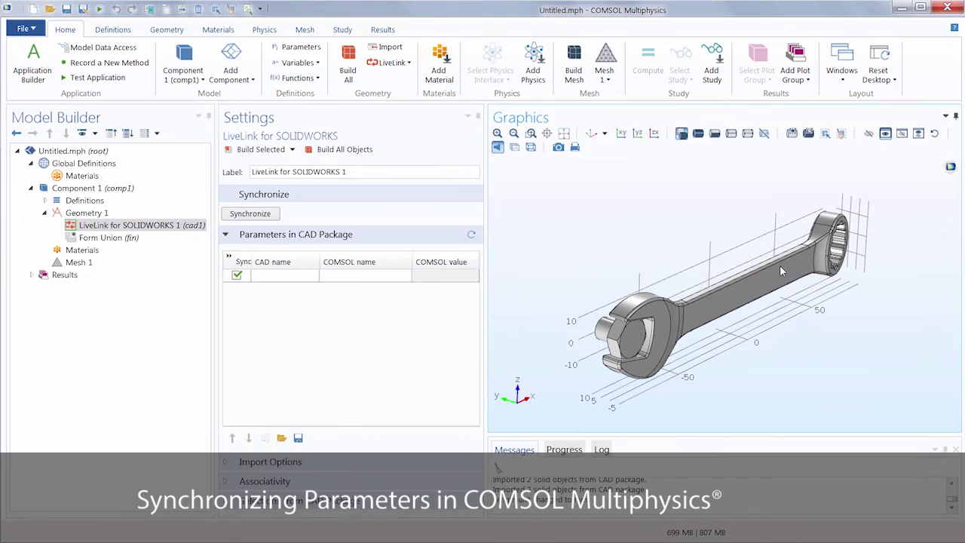
Switch to COMSOL Multiphysics and synchronize the selected CAD parameters, leaving synchronization enabled for W.
{"action": "left_click", "coordinate": [273, 213]}
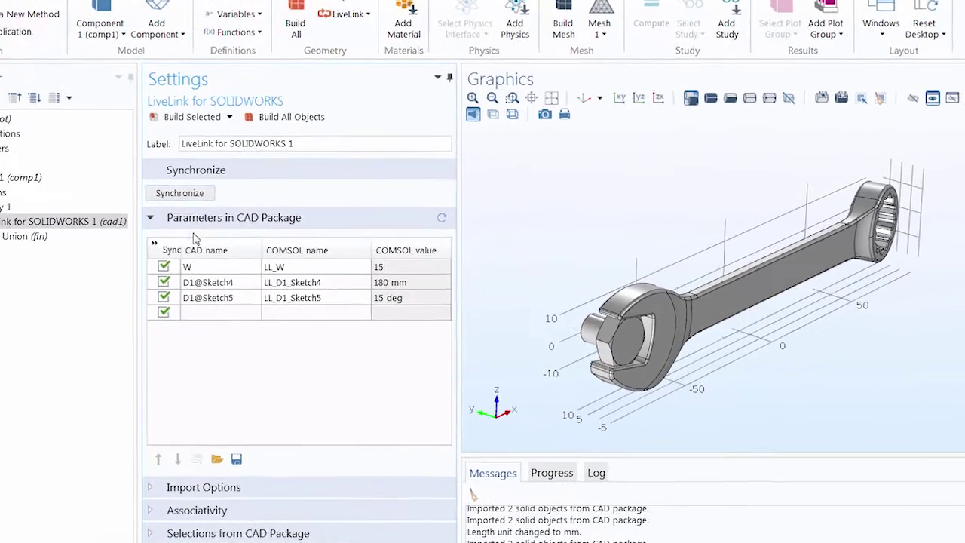
{"action": "left_click", "coordinate": [128, 247]}
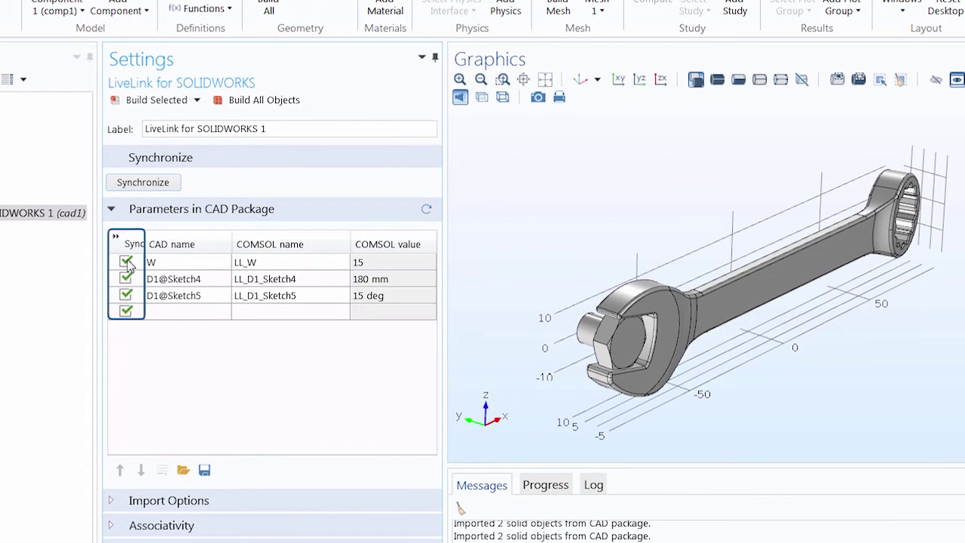
{"action": "left_click", "coordinate": [126, 262]}
{"action": "left_click", "coordinate": [127, 263]}
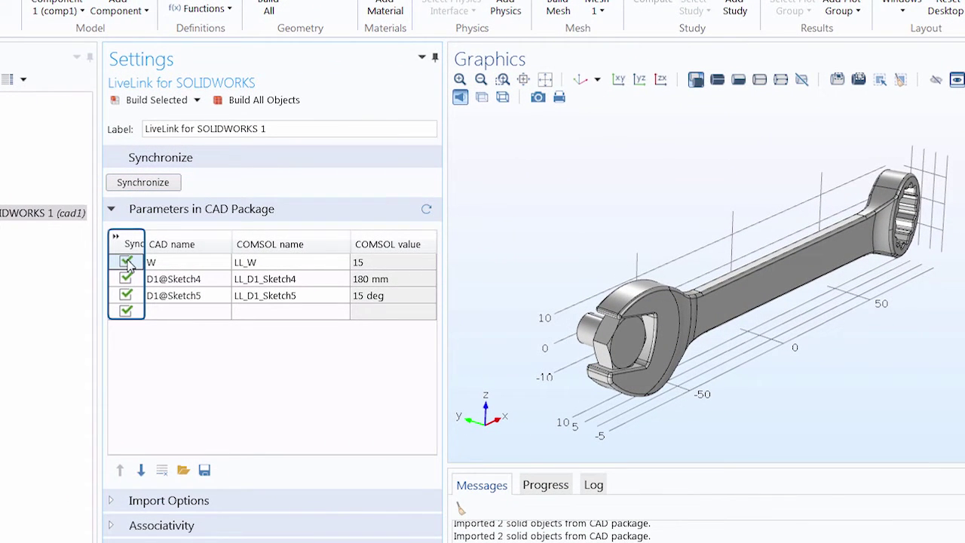
Rename the COMSOL name linked to D1@Sketch4 as length_wrench.
{"action": "left_click", "coordinate": [291, 285]}
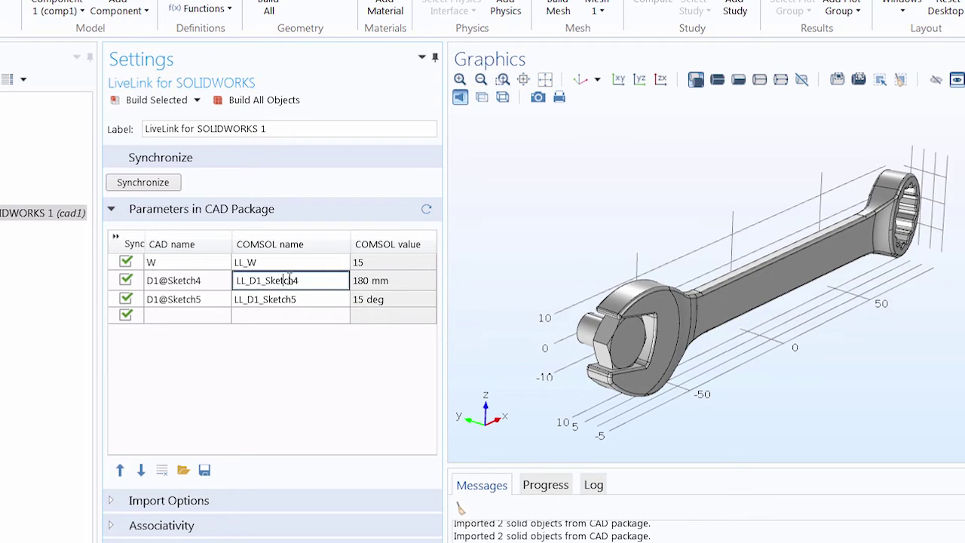
{"action": "left_click_drag", "start_coordinate": [300, 281], "coordinate": [225, 284]}
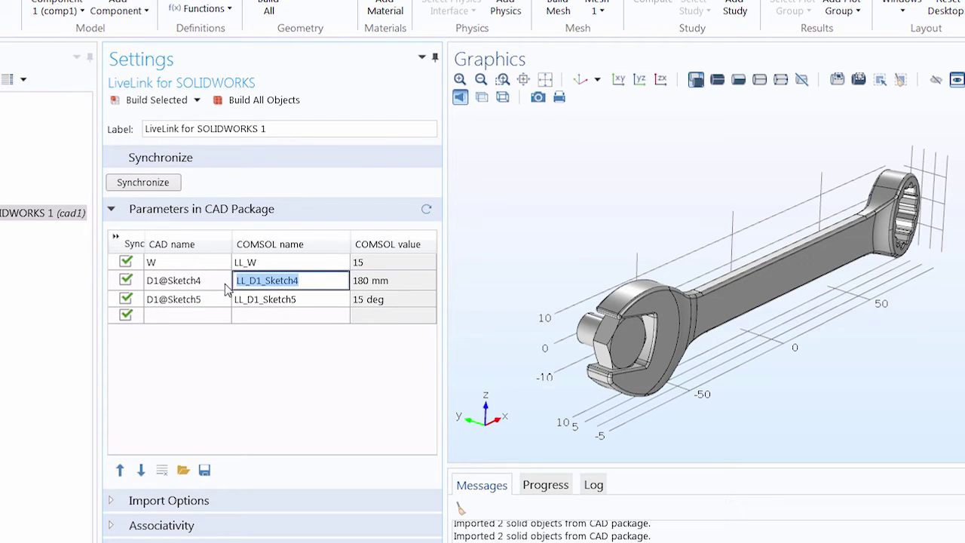
{"action": "key", "text": "BackSpace"}
{"action": "type", "text": "length"}
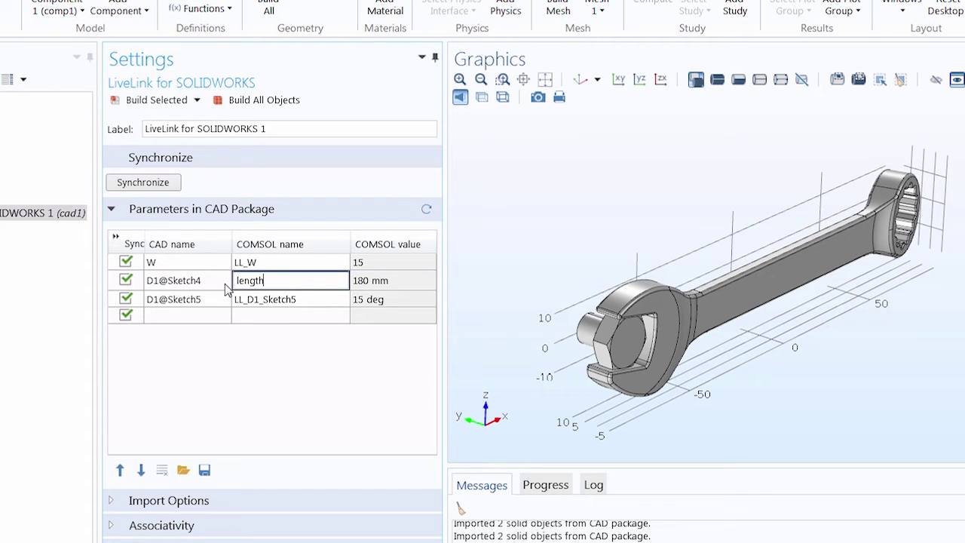
{"action": "type", "text": "_wrench"}
{"action": "key", "text": "Return"}
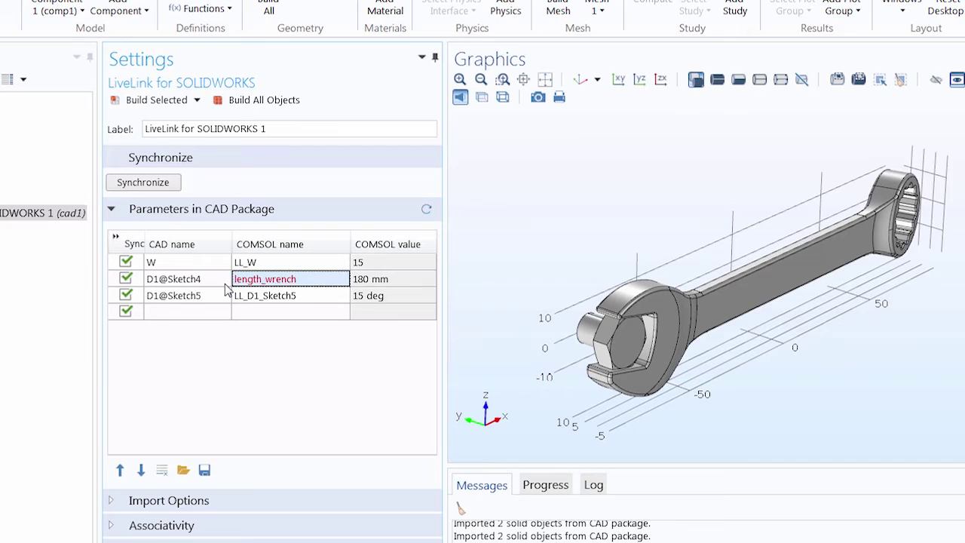
Rename the global parameter LL_D1_Sketch4 as length_wrench to match the COMSOL name in the LiveLink settings.
{"action": "mouse_move", "coordinate": [267, 278]}
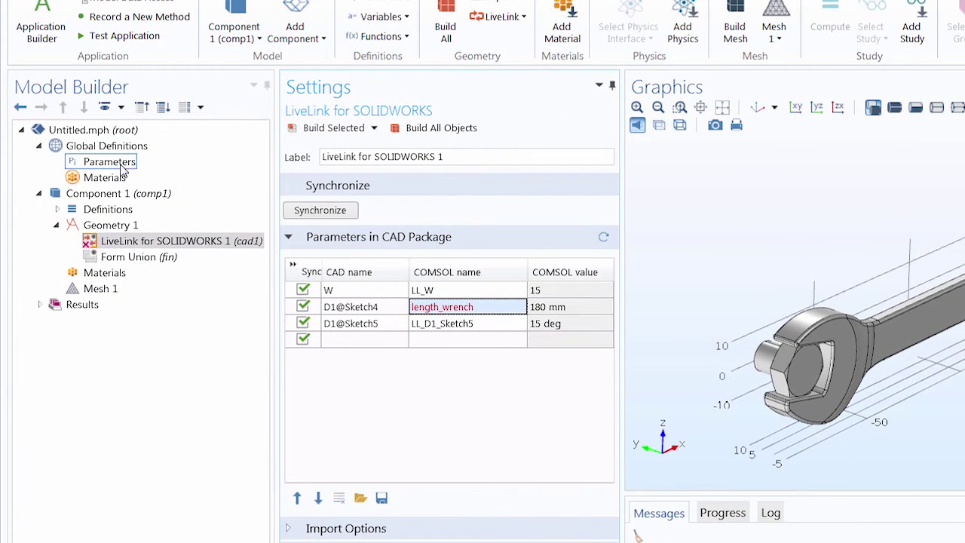
{"action": "left_click", "coordinate": [121, 164]}
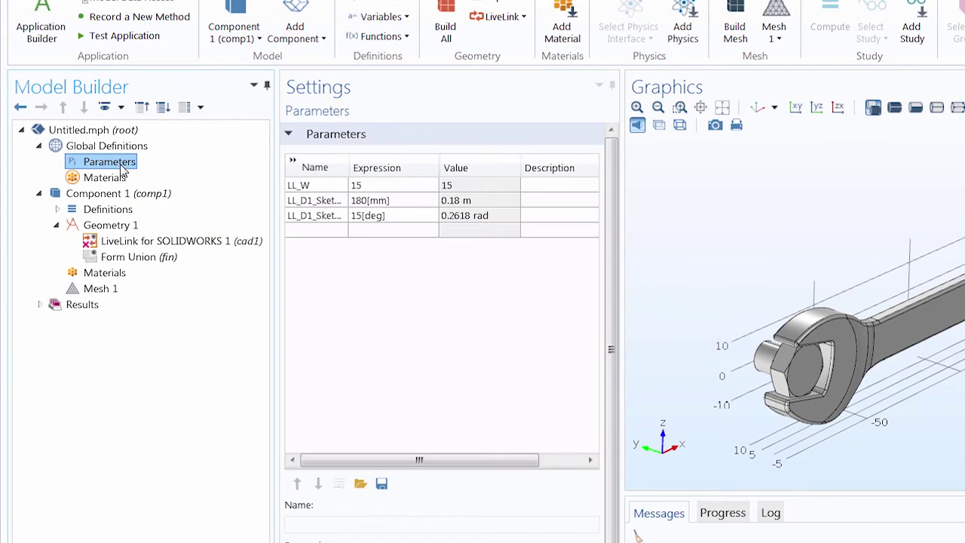
{"action": "double_click", "coordinate": [322, 203]}
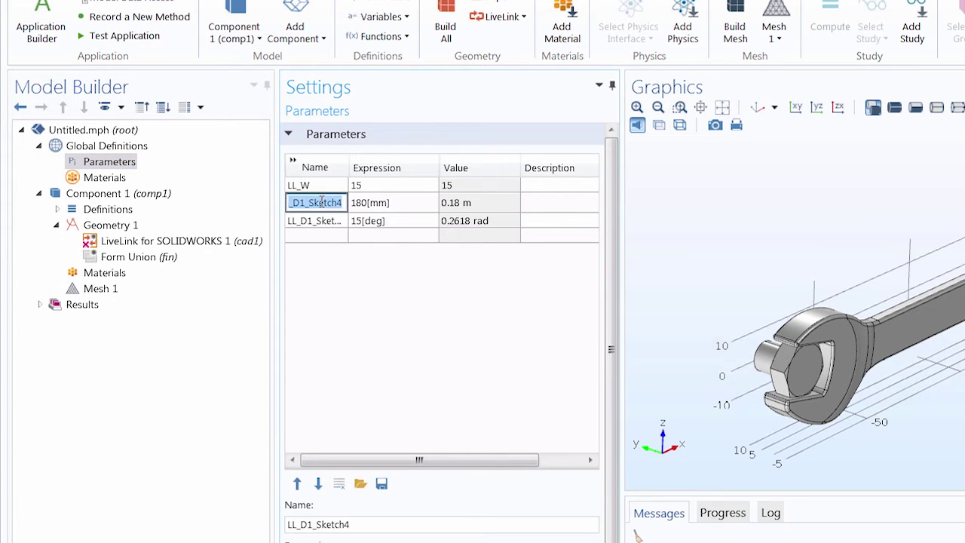
{"action": "key", "text": "BackSpace"}
{"action": "type", "text": "lengt"}
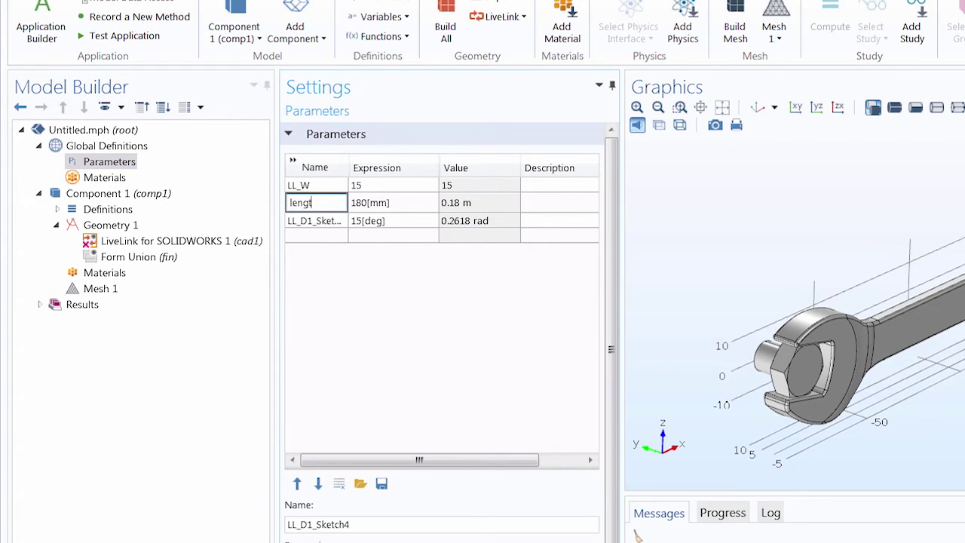
{"action": "type", "text": "h_wrench"}
{"action": "key", "text": "Return"}
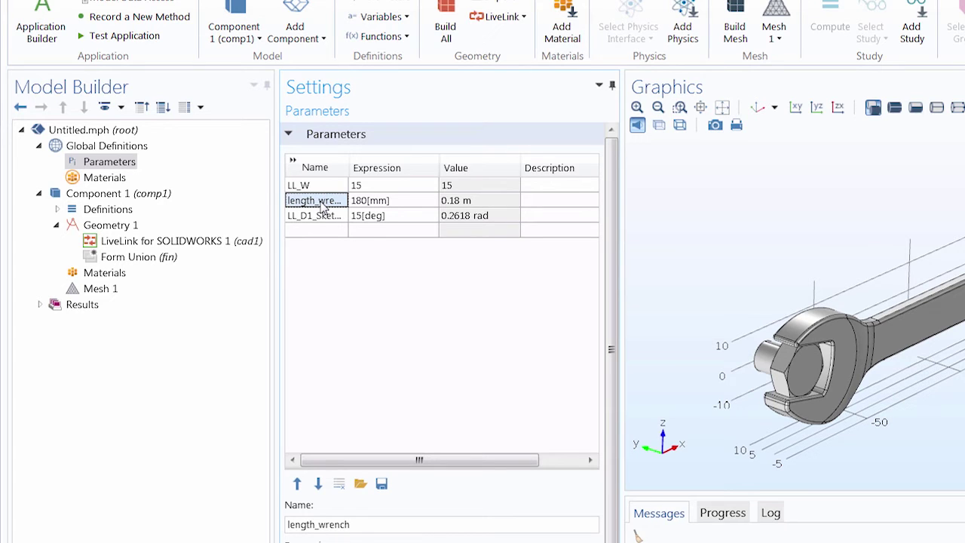
Set the expression of the length_wrench parameter to 250[mm].
{"action": "left_click", "coordinate": [366, 202]}
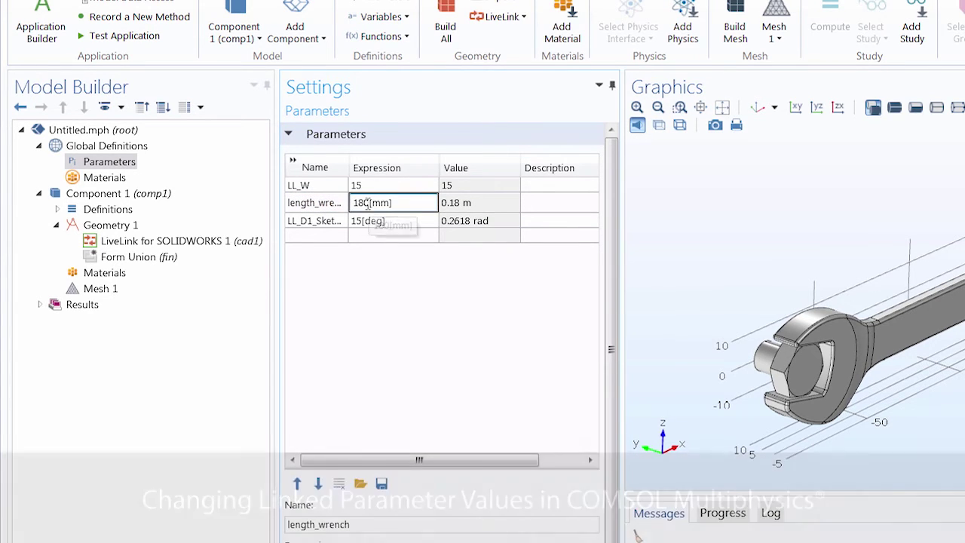
{"action": "left_click_drag", "start_coordinate": [359, 204], "coordinate": [352, 204]}
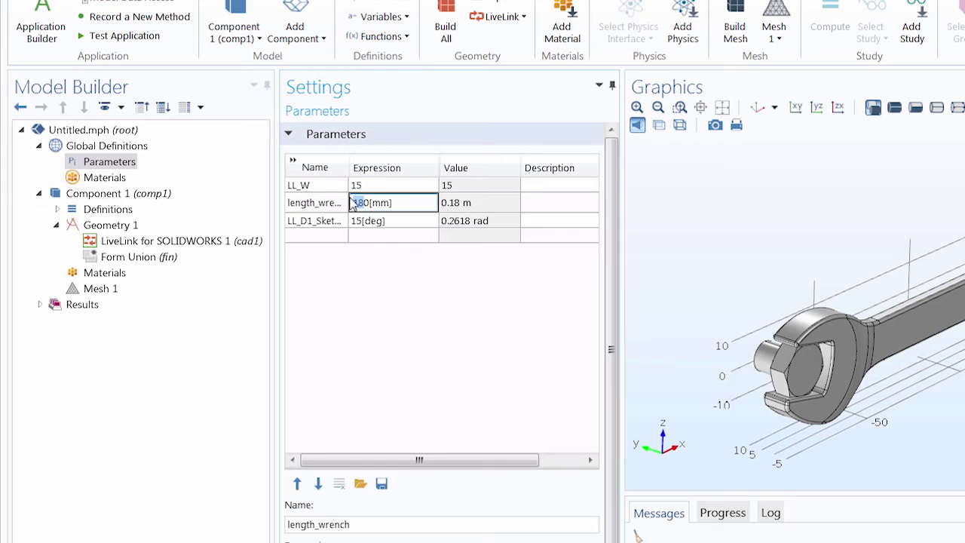
{"action": "type", "text": "25"}
{"action": "key", "text": "Return"}
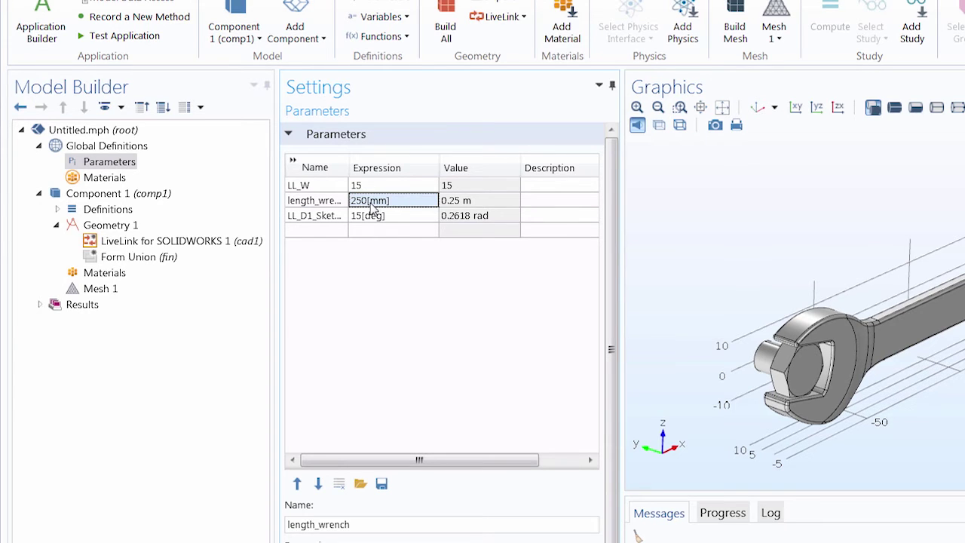
Synchronize the LiveLink for SOLIDWORKS 1 geometry with the new wrench length and look at the rebuilt wrench.
{"action": "left_click", "coordinate": [243, 238]}
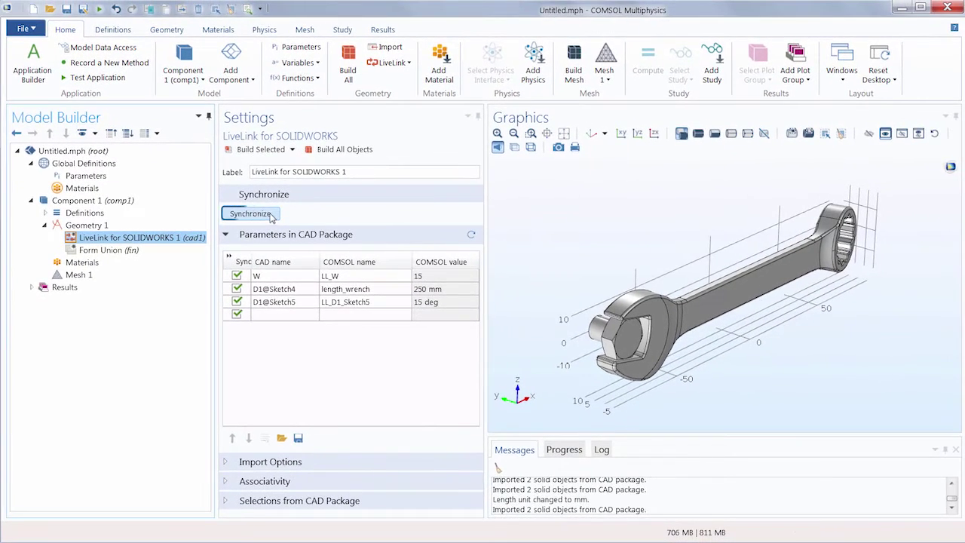
{"action": "left_click", "coordinate": [313, 211]}
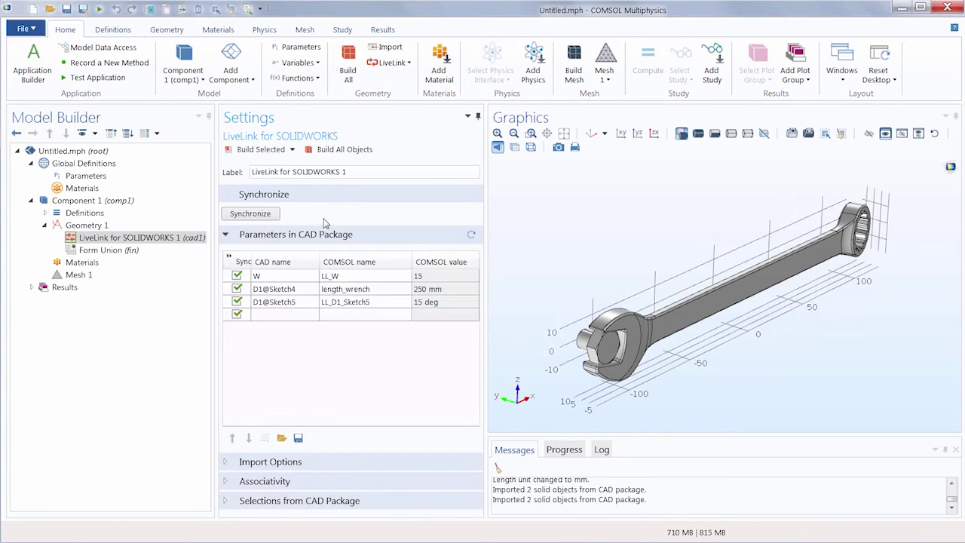
{"action": "scroll", "coordinate": [648, 285], "scroll_direction": "up", "scroll_amount": 2}
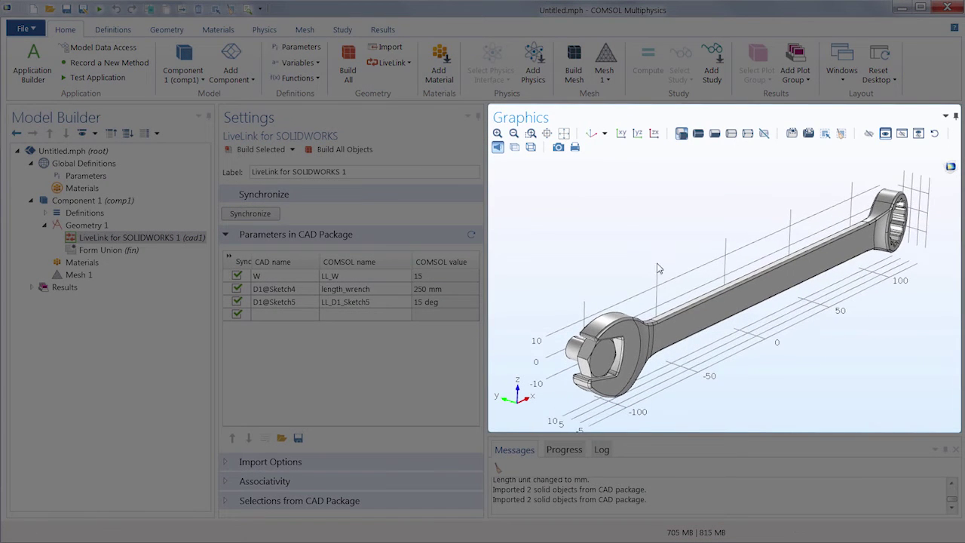
{"action": "mouse_move", "coordinate": [656, 278]}
{"action": "left_mouse_down"}
{"action": "mouse_move", "coordinate": [679, 276]}
{"action": "mouse_move", "coordinate": [643, 287]}
{"action": "left_mouse_up"}
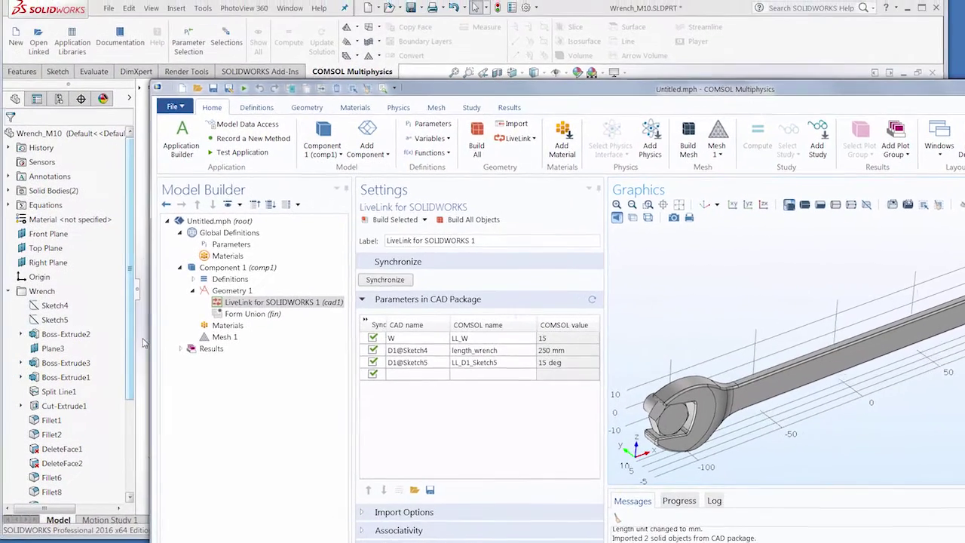
Switch to SOLIDWORKS, examine the wrench's length from an angled view, and return to COMSOL Multiphysics.
{"action": "left_click", "coordinate": [143, 343]}
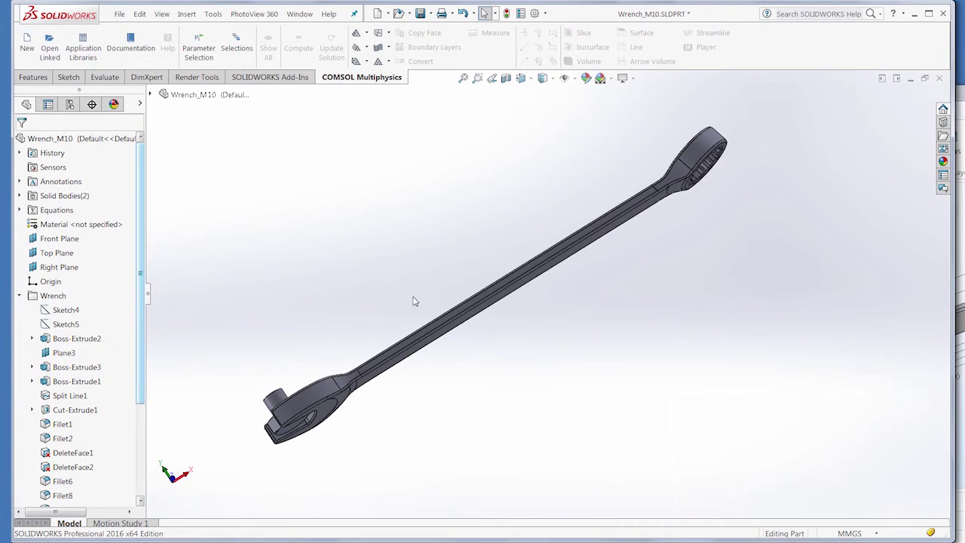
{"action": "middle_click_drag", "start_coordinate": [406, 295], "coordinate": [555, 218]}
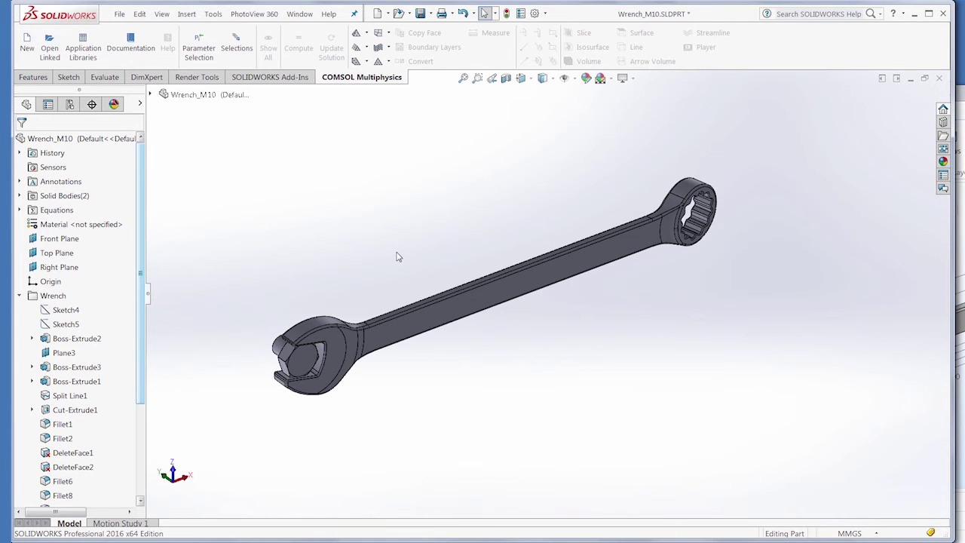
{"action": "key", "text": "alt+Tab"}
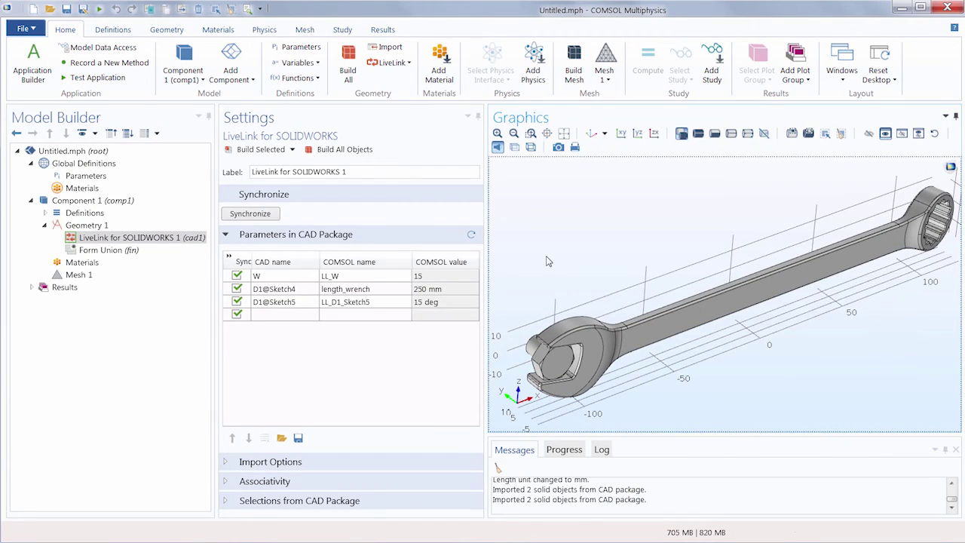
Switch to SOLIDWORKS and set the radius of Fillet3 in the Wrench folder to 1.5 mm.
{"action": "left_click", "coordinate": [455, 368]}
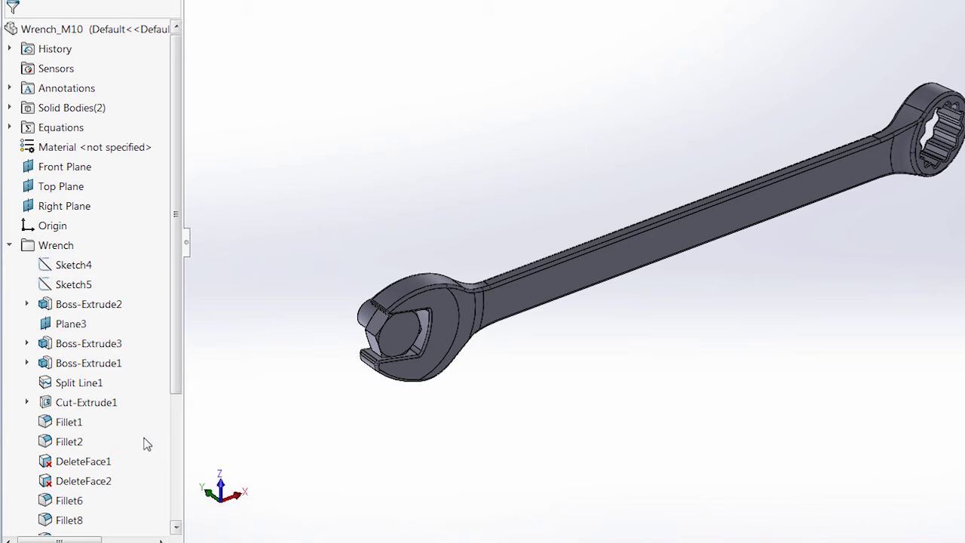
{"action": "scroll", "coordinate": [165, 413], "scroll_direction": "down", "scroll_amount": 2}
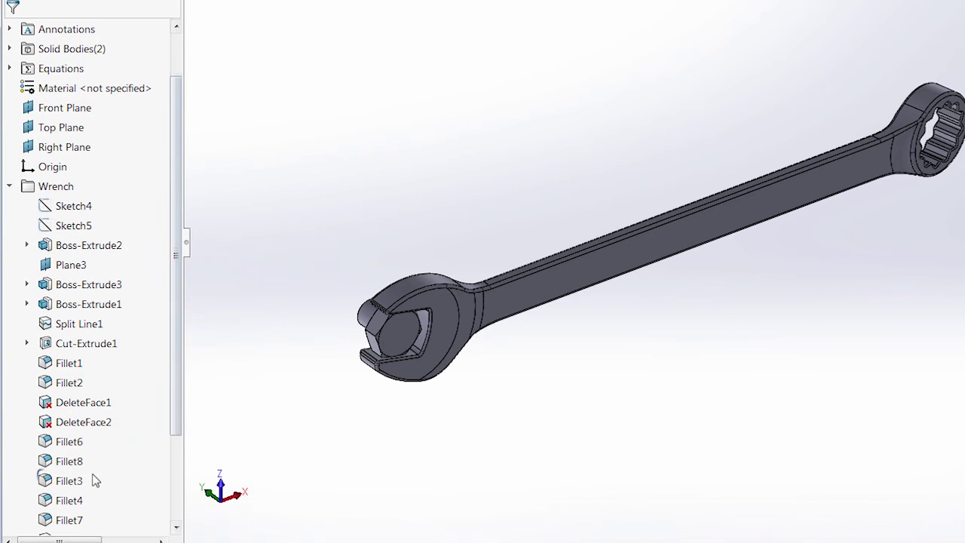
{"action": "left_click", "coordinate": [78, 481]}
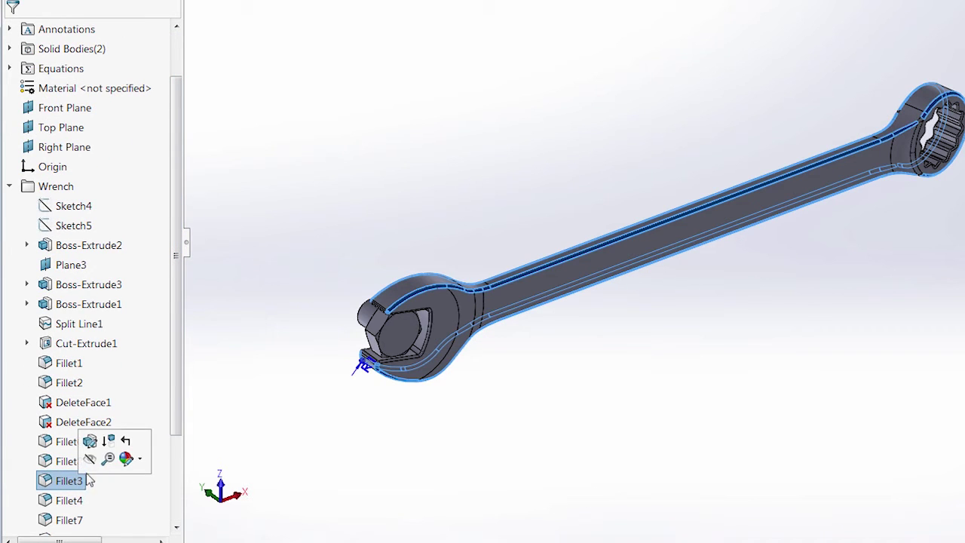
{"action": "left_click", "coordinate": [90, 441]}
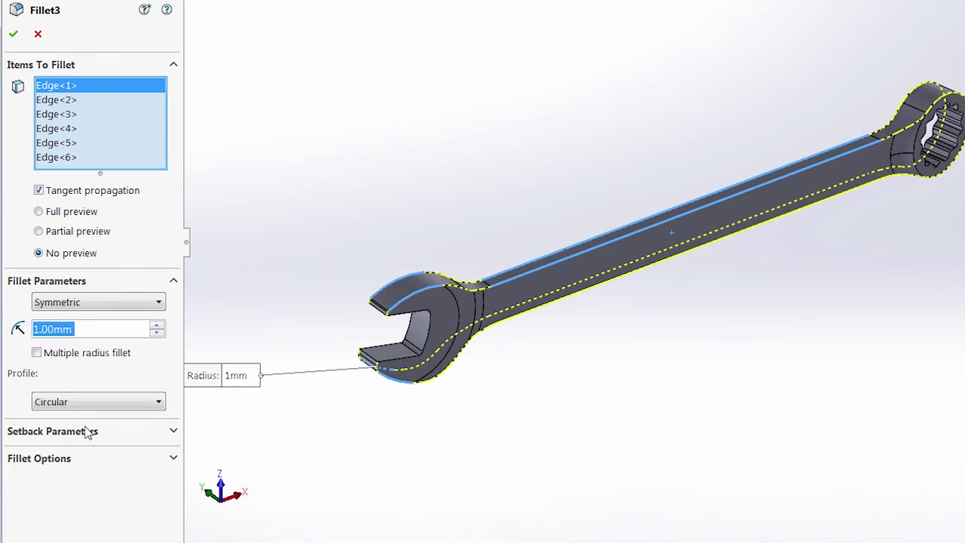
{"action": "right_click", "coordinate": [53, 330]}
{"action": "left_click", "coordinate": [47, 330]}
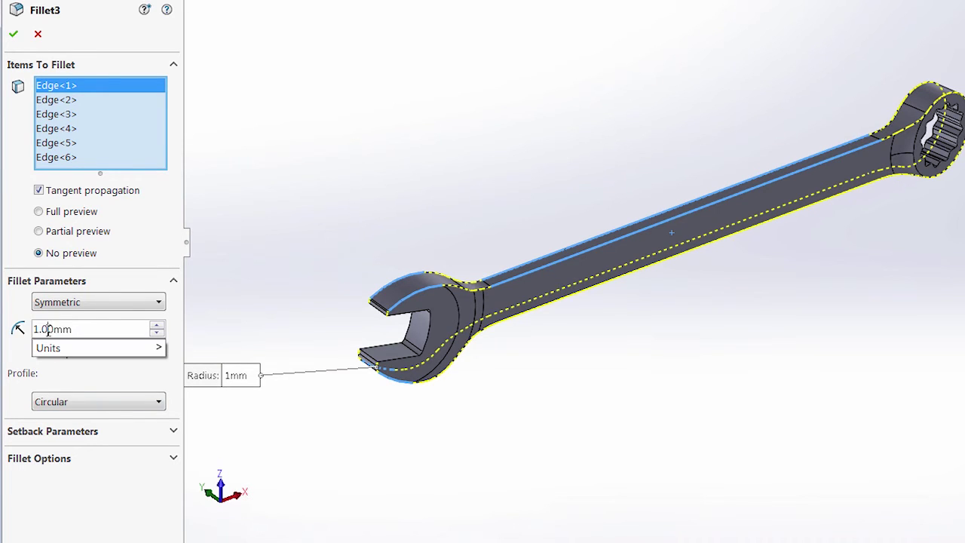
{"action": "type", "text": "5"}
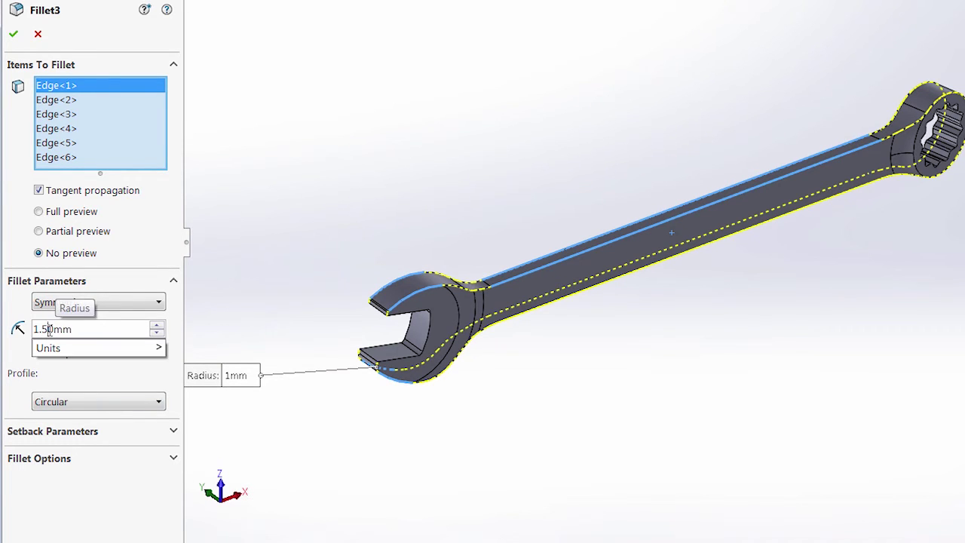
{"action": "key", "text": "Return"}
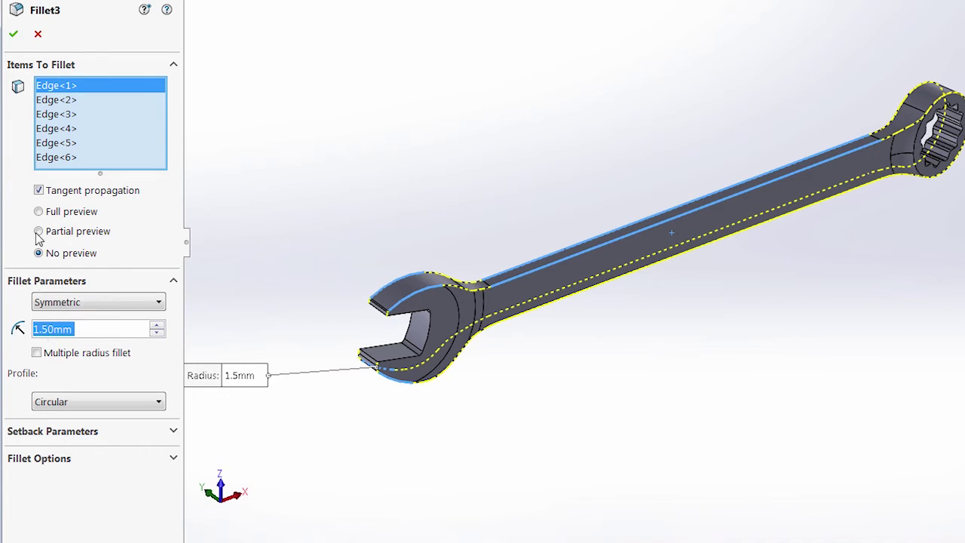
{"action": "left_click", "coordinate": [14, 34]}
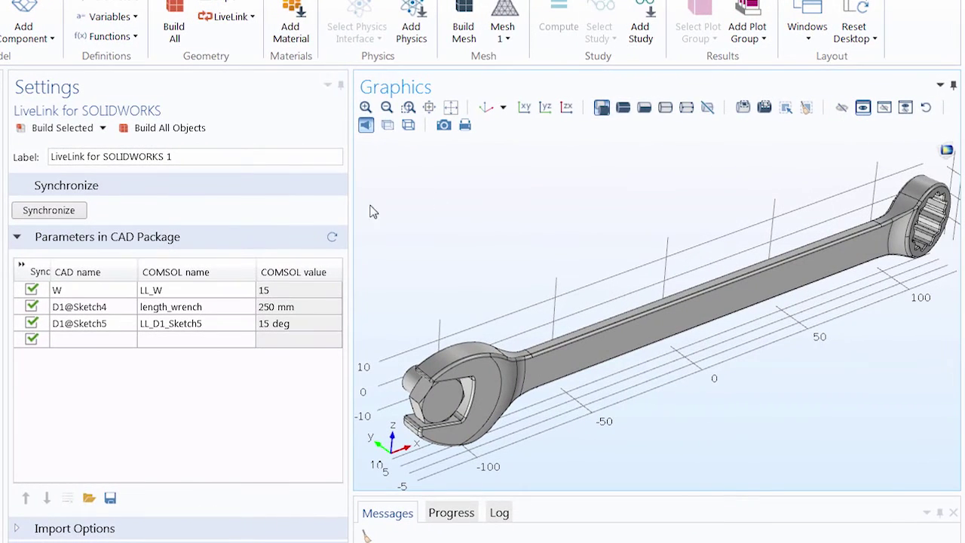
Switch to COMSOL Multiphysics, synchronize the geometry with the edited fillet, and examine the wrench's filleted edges up close.
{"action": "left_click", "coordinate": [78, 211]}
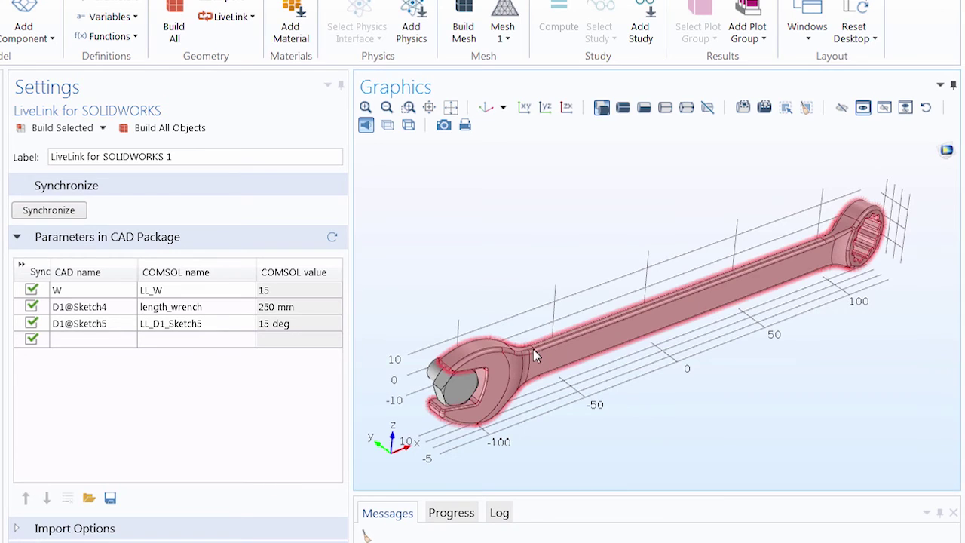
{"action": "middle_click_drag", "start_coordinate": [534, 349], "coordinate": [547, 239]}
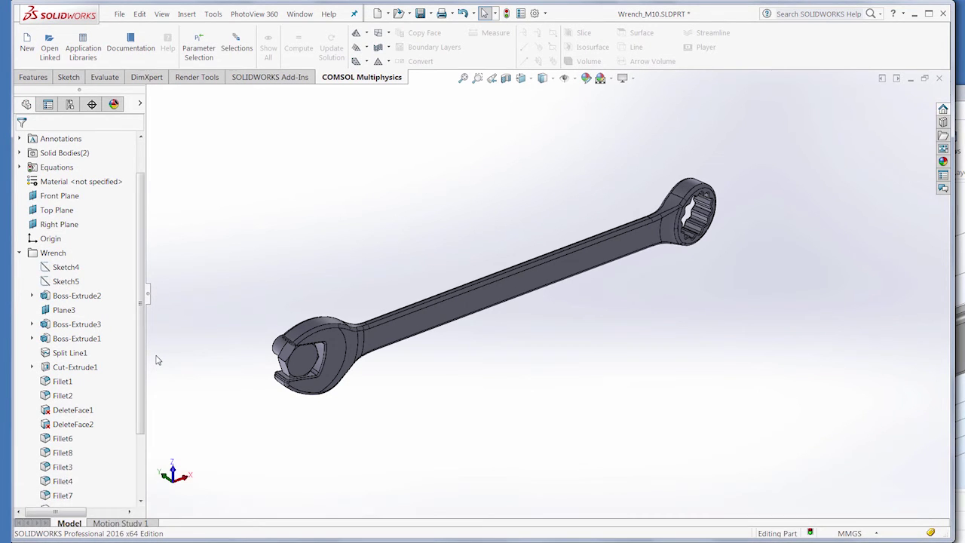
Switch to SOLIDWORKS and set the ring end's angle dimension in Sketch5 to 17°.
{"action": "left_click", "coordinate": [67, 282]}
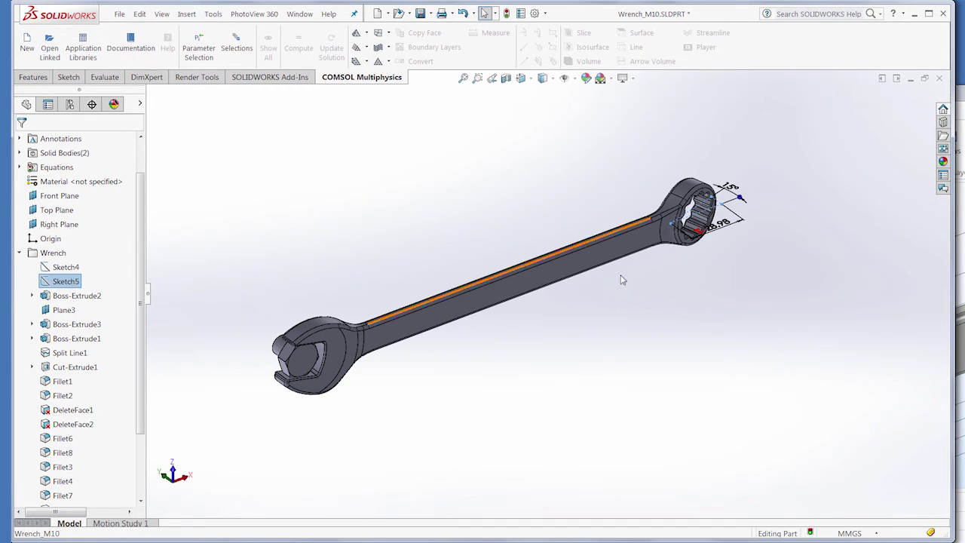
{"action": "middle_click_drag", "start_coordinate": [730, 262], "coordinate": [716, 335]}
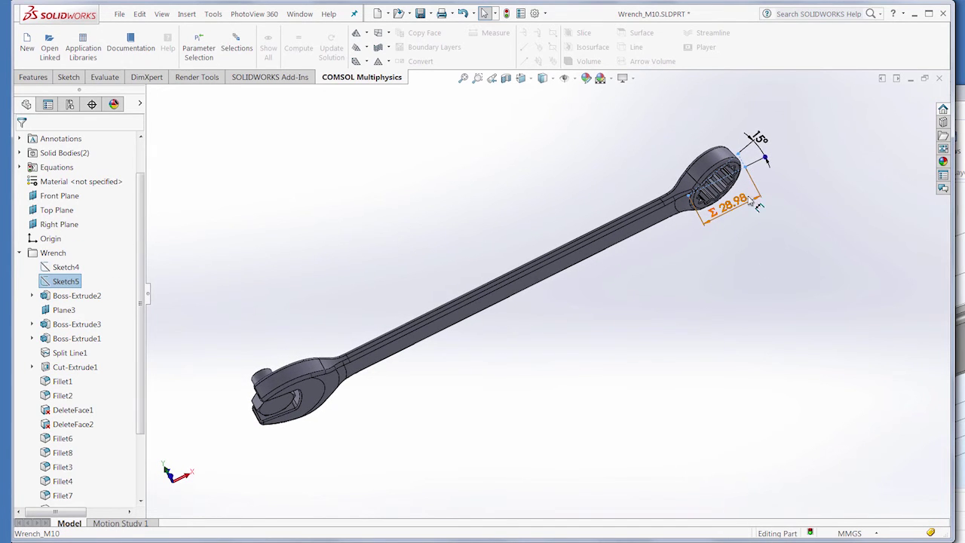
{"action": "left_click", "coordinate": [760, 140]}
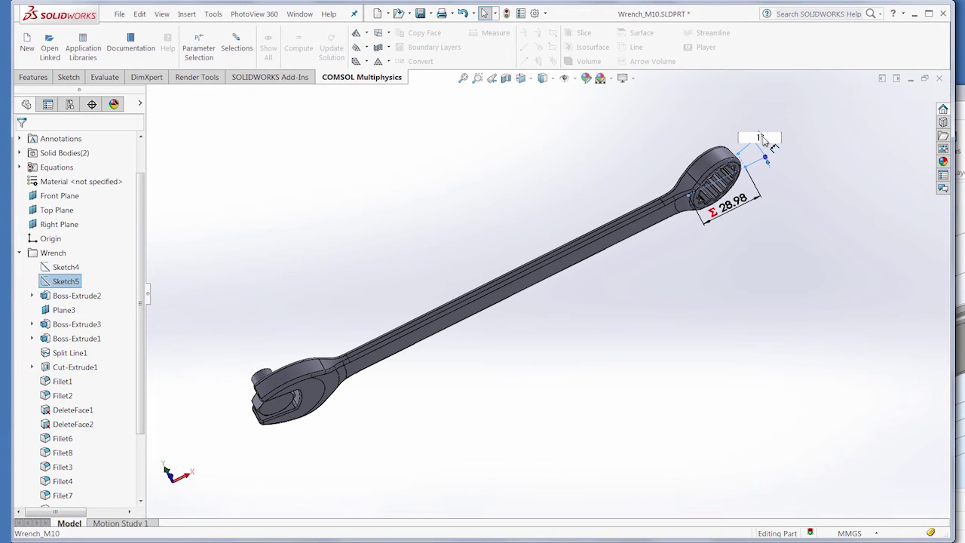
{"action": "type", "text": "17"}
{"action": "key", "text": "Return"}
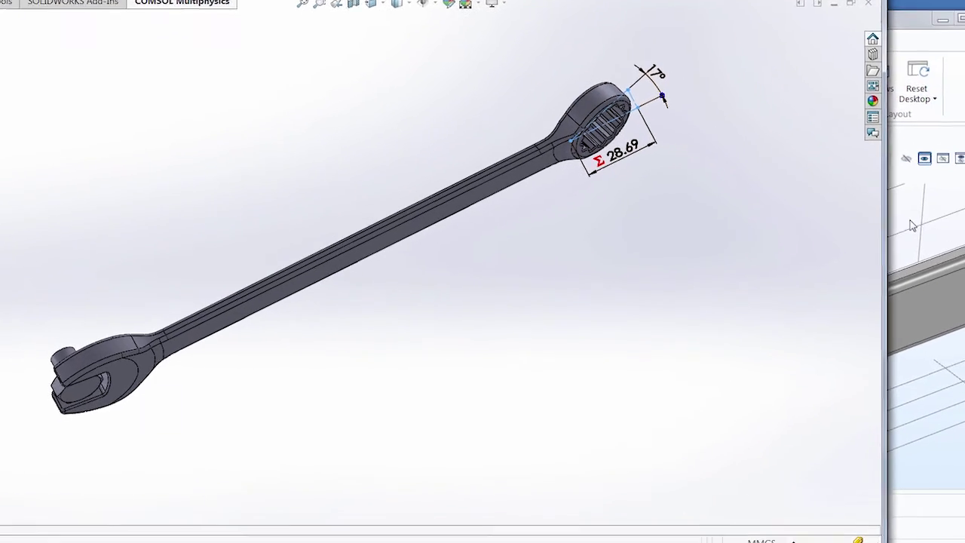
Switch to COMSOL Multiphysics and refresh the linked CAD parameter values from SOLIDWORKS.
{"action": "left_click", "coordinate": [913, 226]}
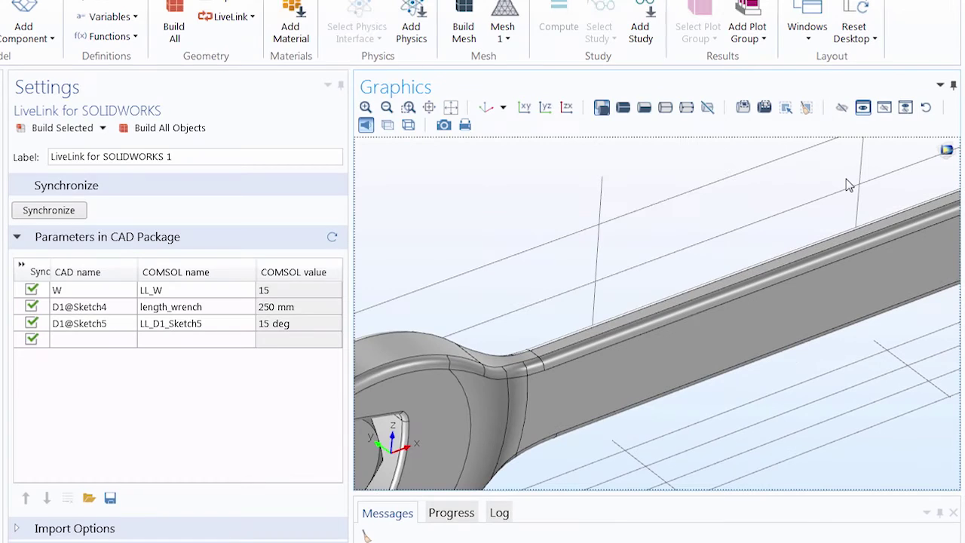
{"action": "left_click", "coordinate": [296, 134]}
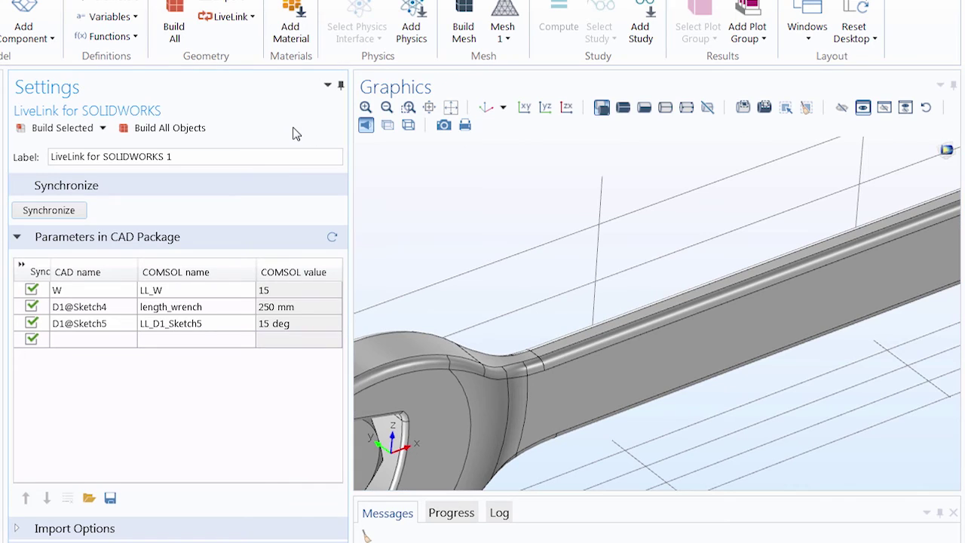
{"action": "left_click", "coordinate": [266, 322]}
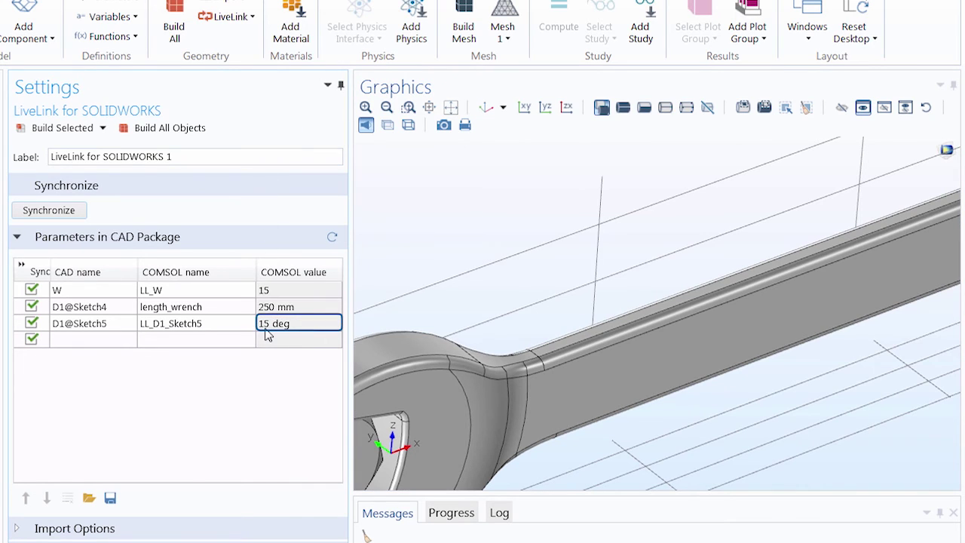
{"action": "left_click", "coordinate": [121, 214]}
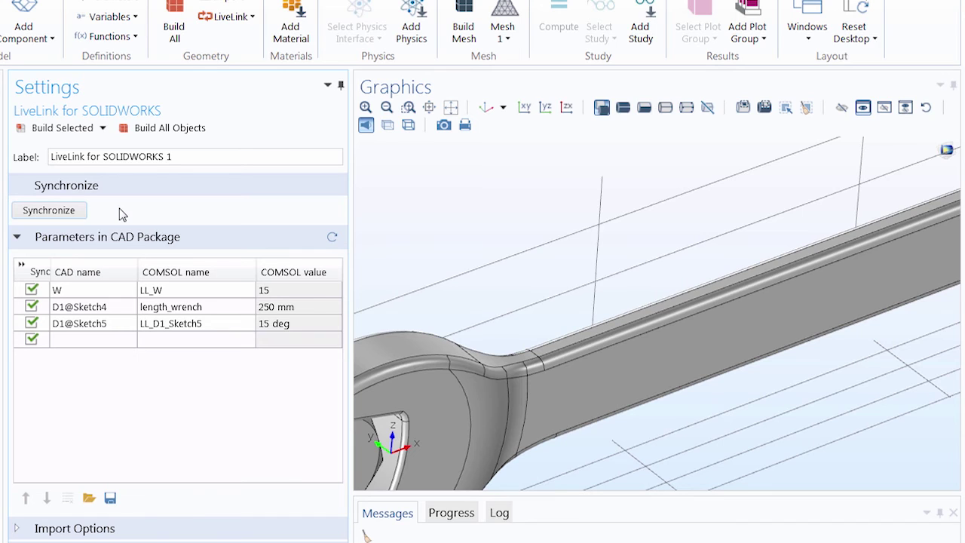
{"action": "left_click", "coordinate": [334, 238]}
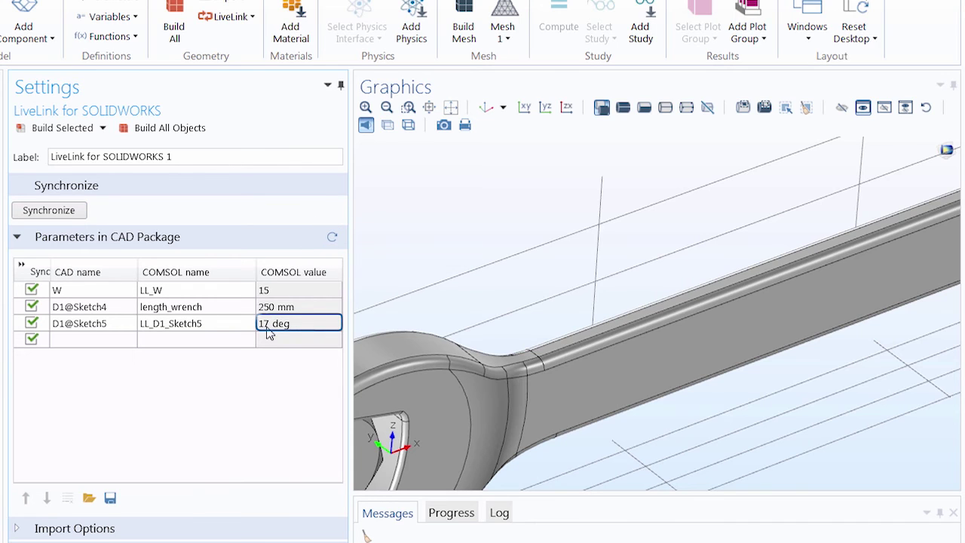
{"action": "scroll", "coordinate": [532, 254], "scroll_direction": "down", "scroll_amount": 5}
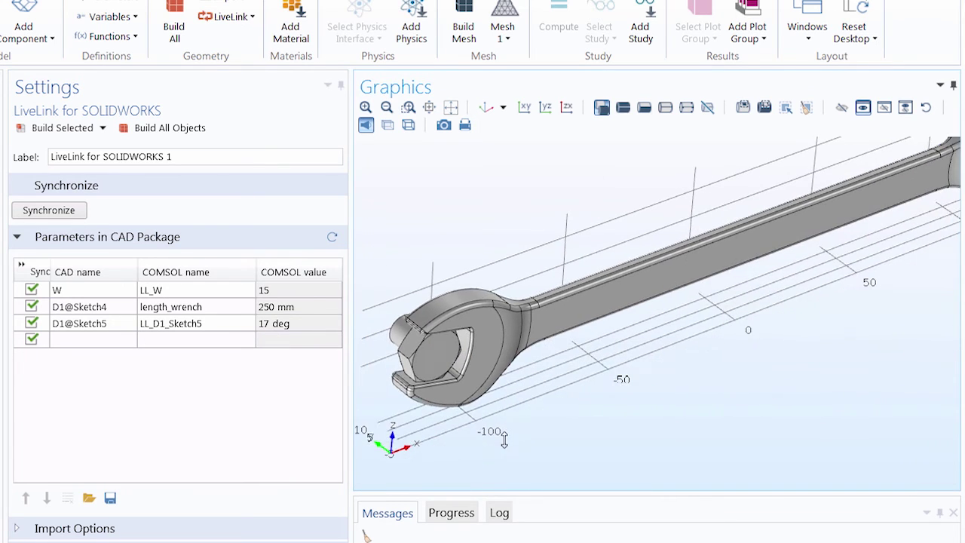
Synchronize the COMSOL wrench geometry with the edited SOLIDWORKS part.
{"action": "left_click_drag", "start_coordinate": [532, 254], "coordinate": [565, 300]}
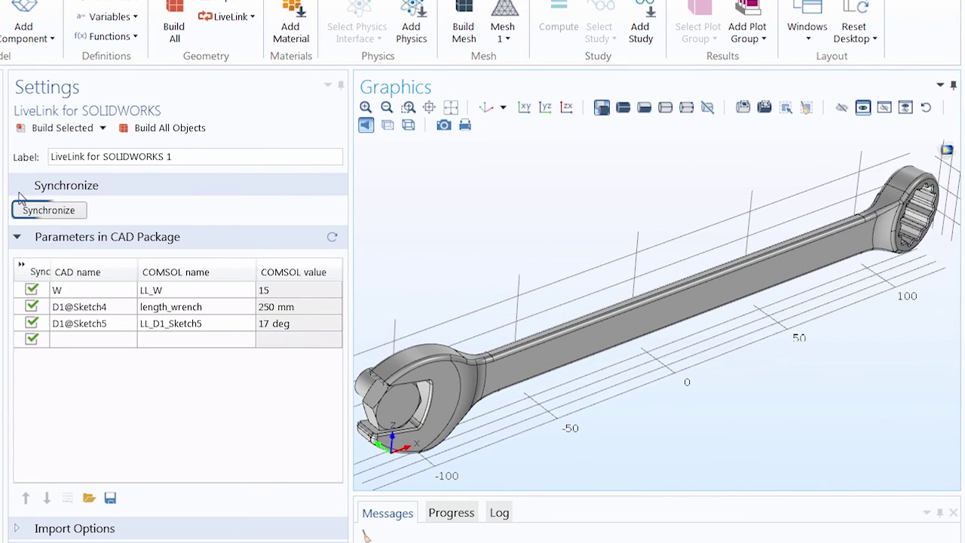
{"action": "left_click", "coordinate": [48, 210]}
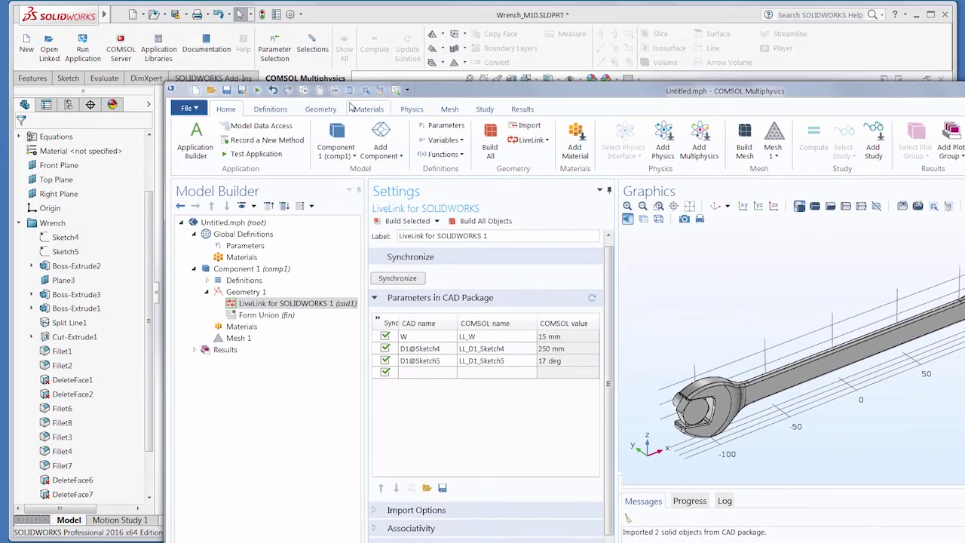
Switch to SOLIDWORKS and set the COMSOL parameter selection for W, D1@Sketch4 and D1@Sketch5 to save its list in the SOLIDWORKS file.
{"action": "left_click", "coordinate": [267, 60]}
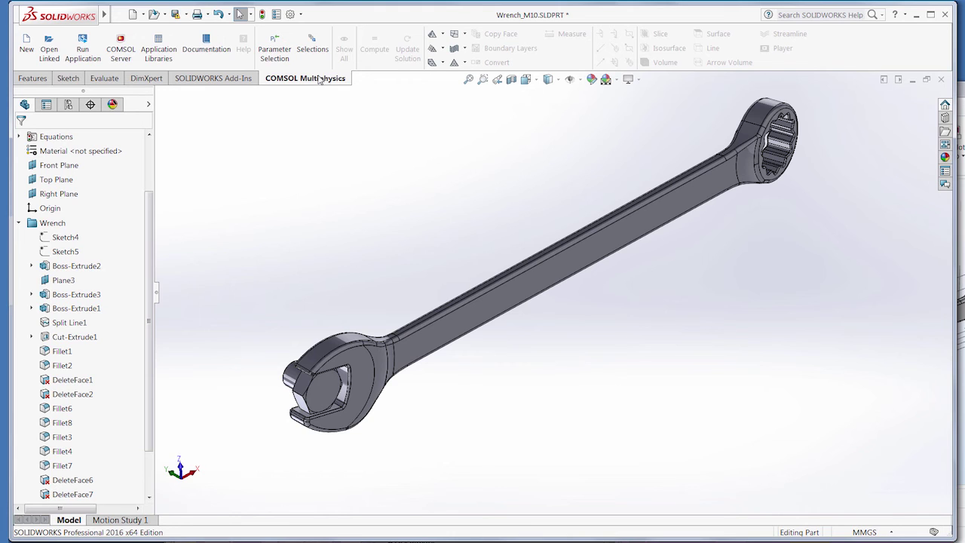
{"action": "left_click", "coordinate": [274, 44]}
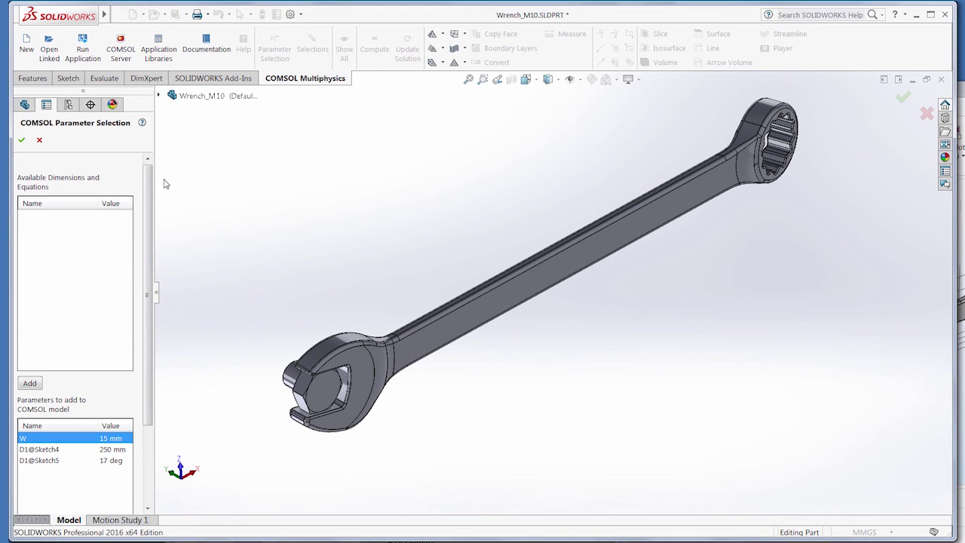
{"action": "left_click_drag", "start_coordinate": [149, 193], "coordinate": [146, 284]}
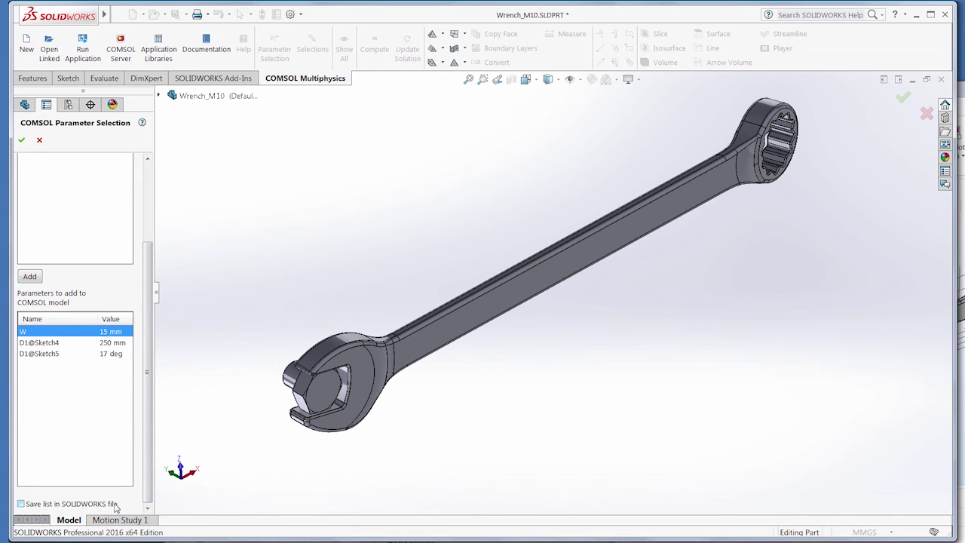
{"action": "left_click", "coordinate": [21, 503]}
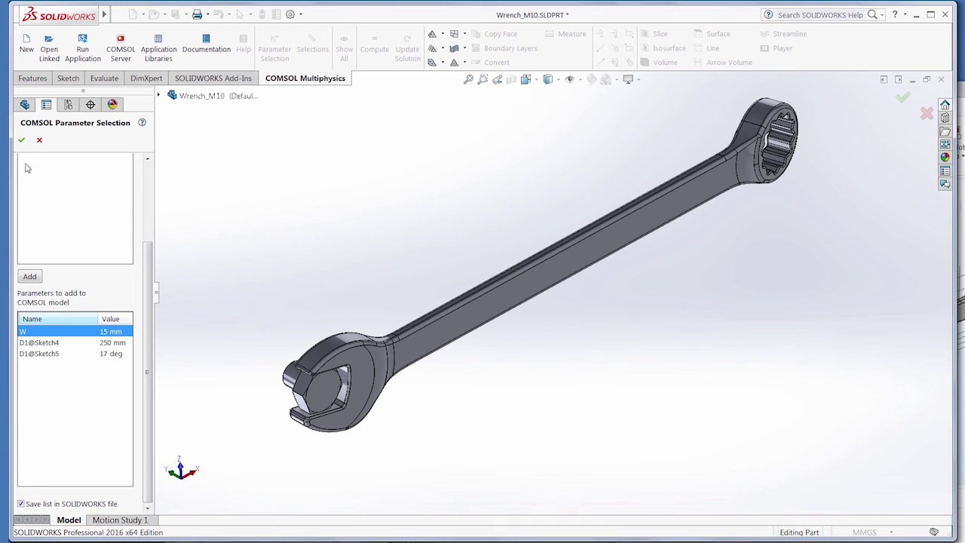
{"action": "left_click", "coordinate": [22, 140]}
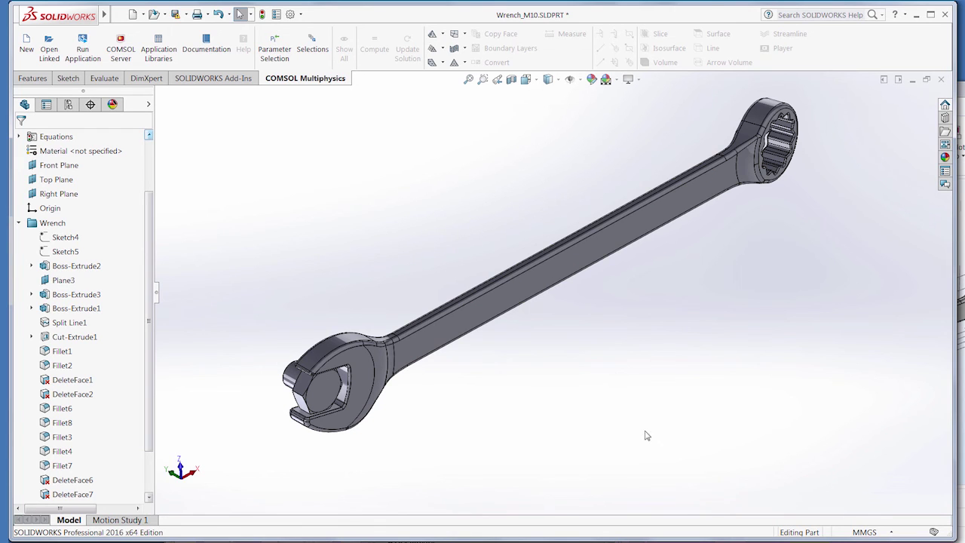
Switch to COMSOL Multiphysics and look up the command for saving the model without running it.
{"action": "left_click", "coordinate": [701, 538]}
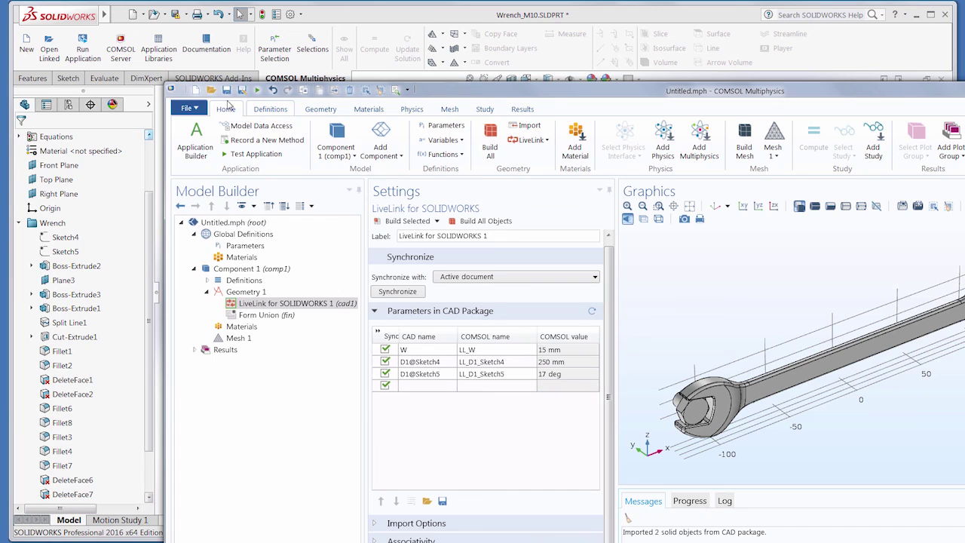
{"action": "left_click", "coordinate": [188, 108]}
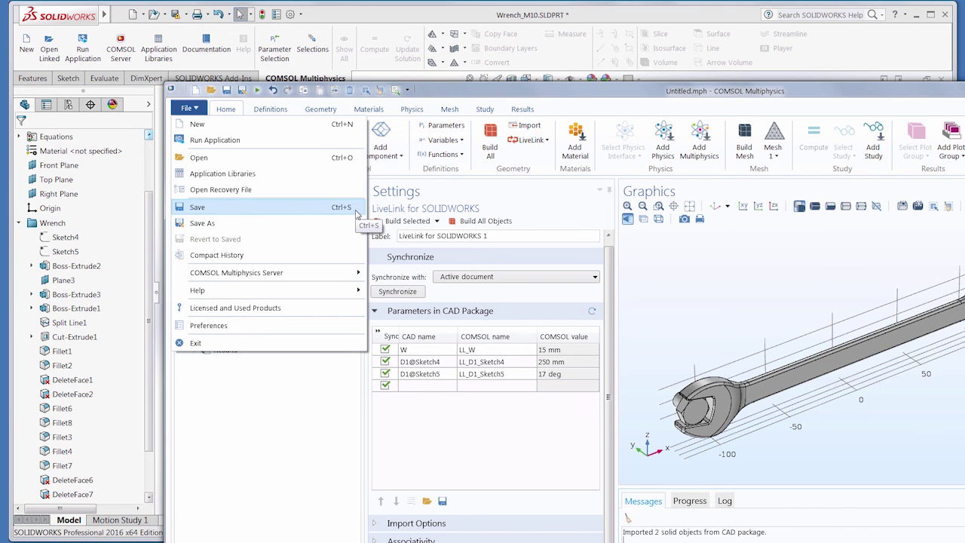
{"action": "left_click", "coordinate": [471, 418]}
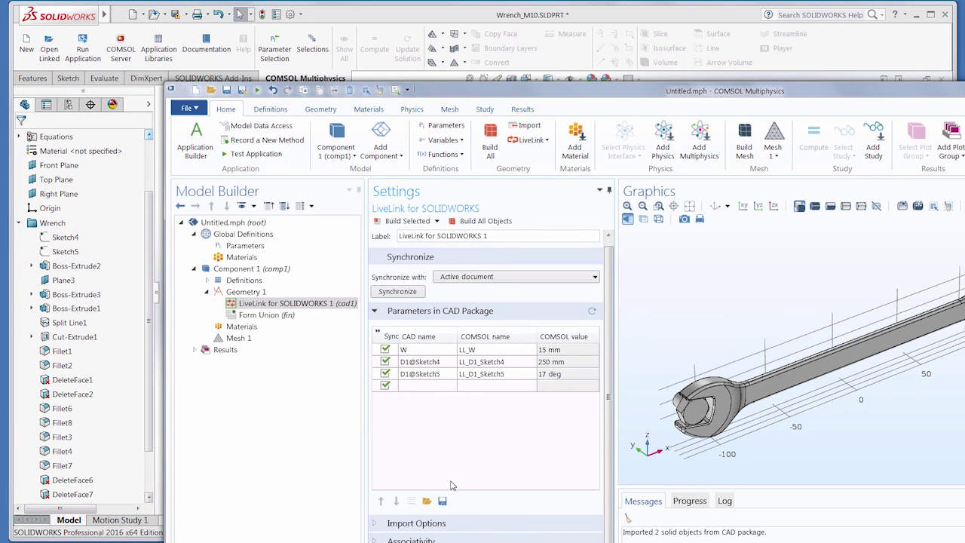